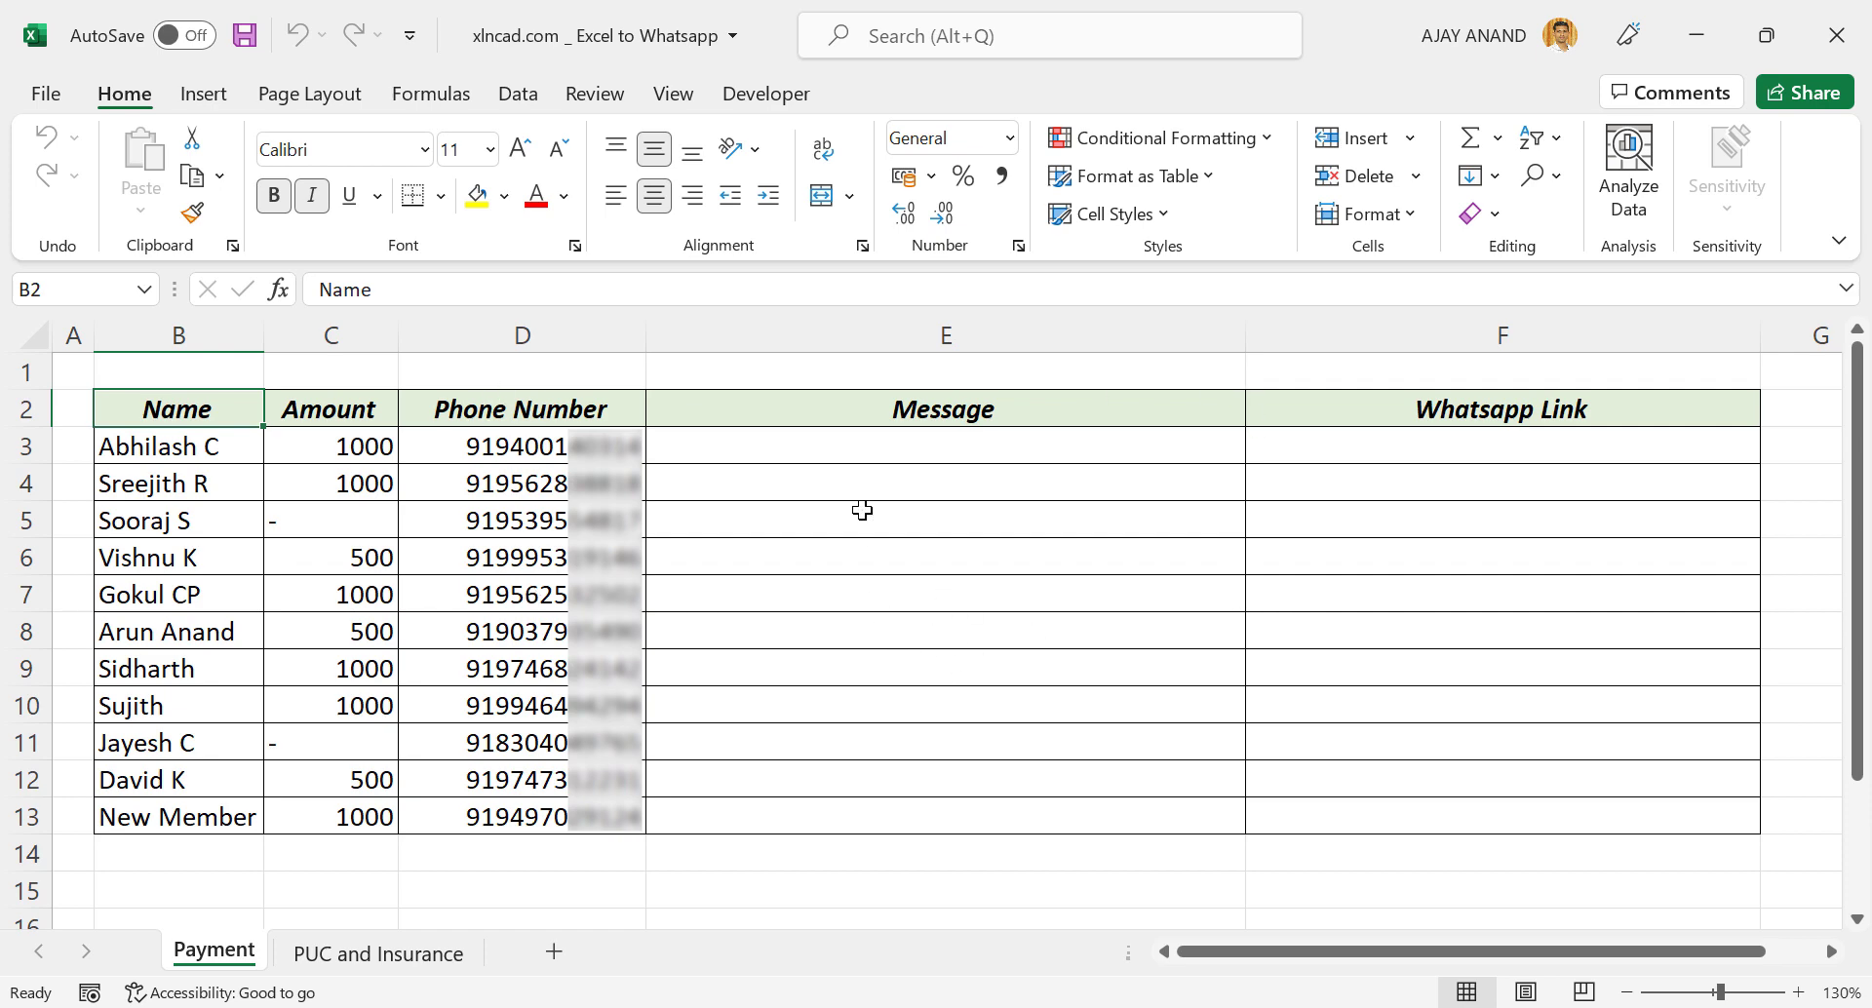
Start a message formula in E3 that joins the text "Hi ", the name in B3 and a comma with a space.
click(827, 446)
click(439, 289)
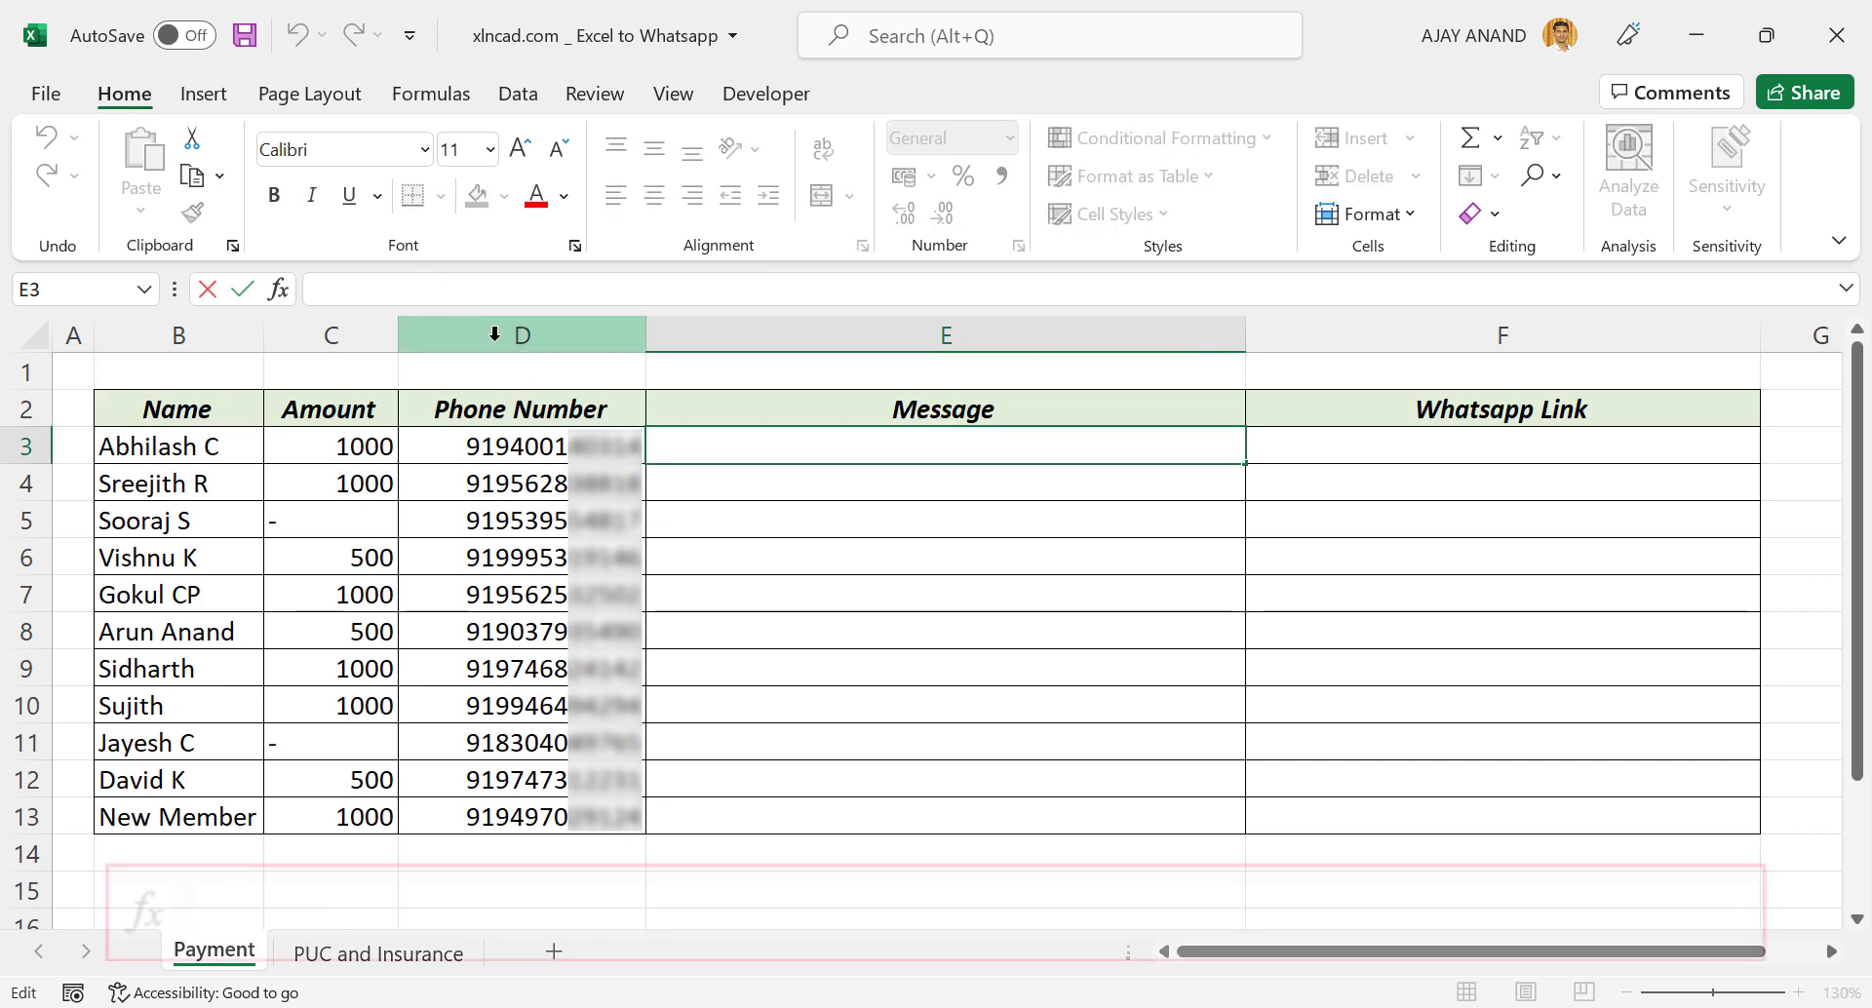
text(=")
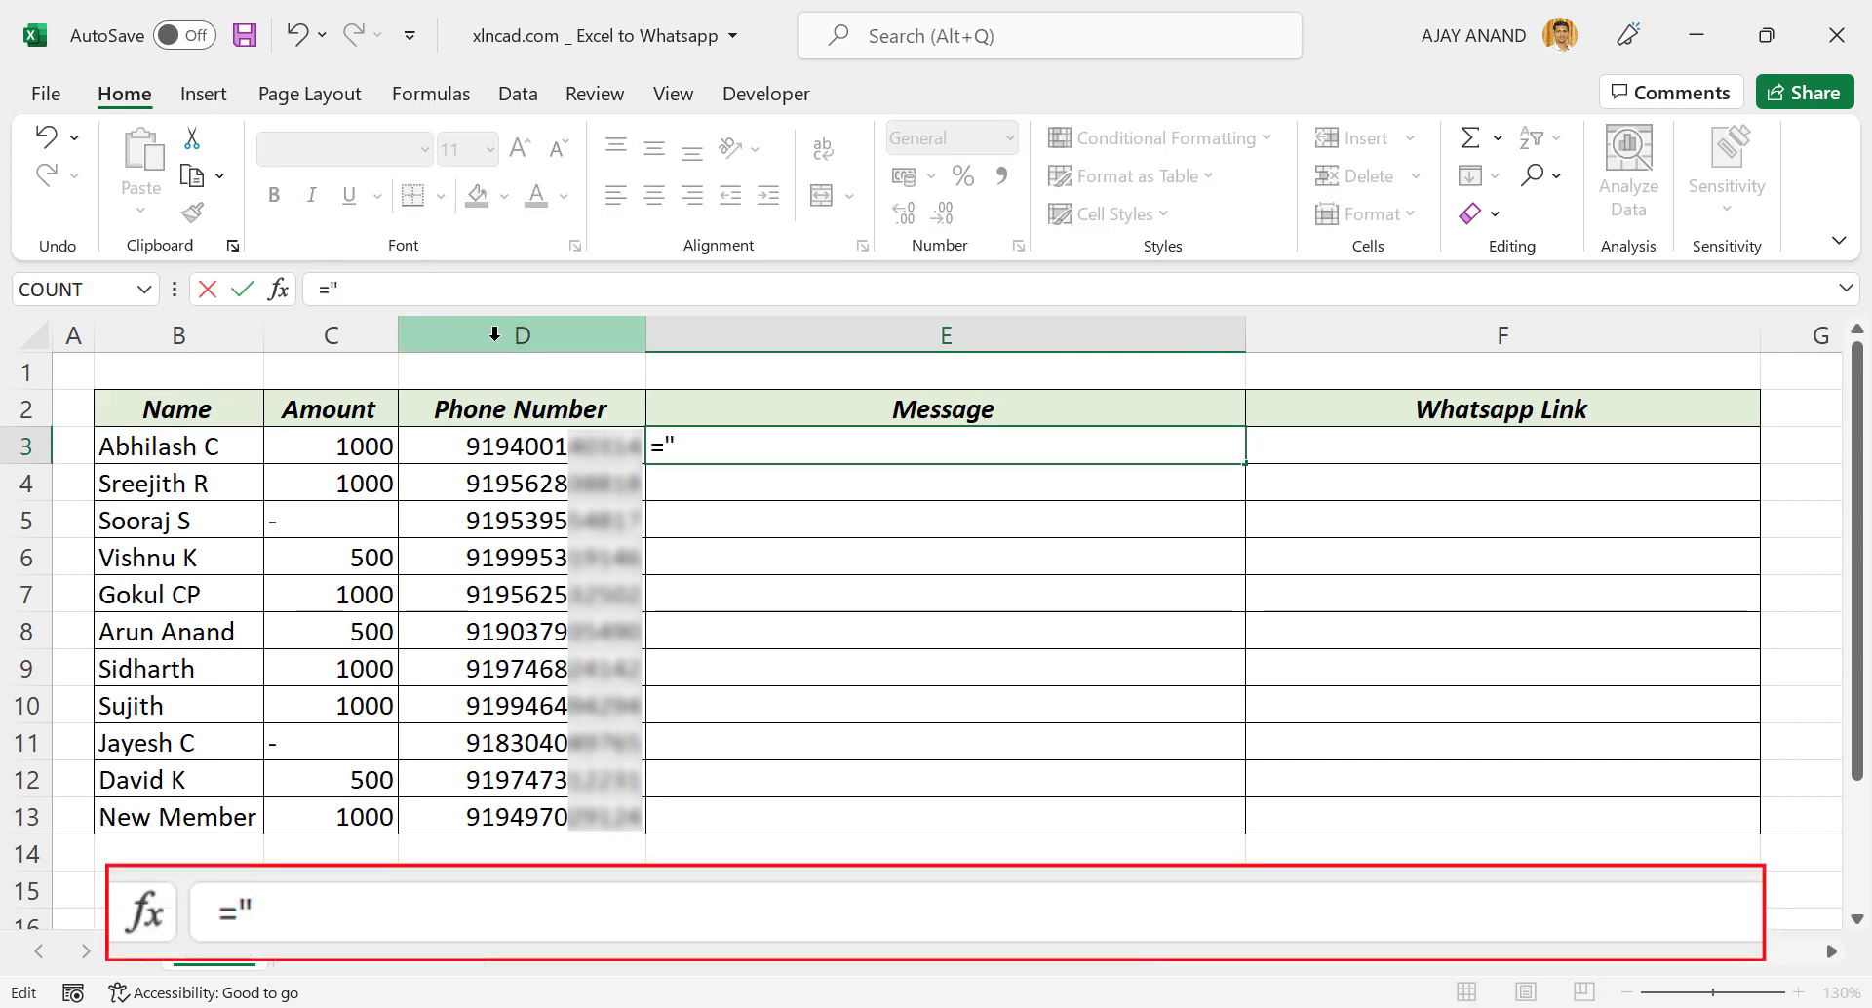
text(Hi)
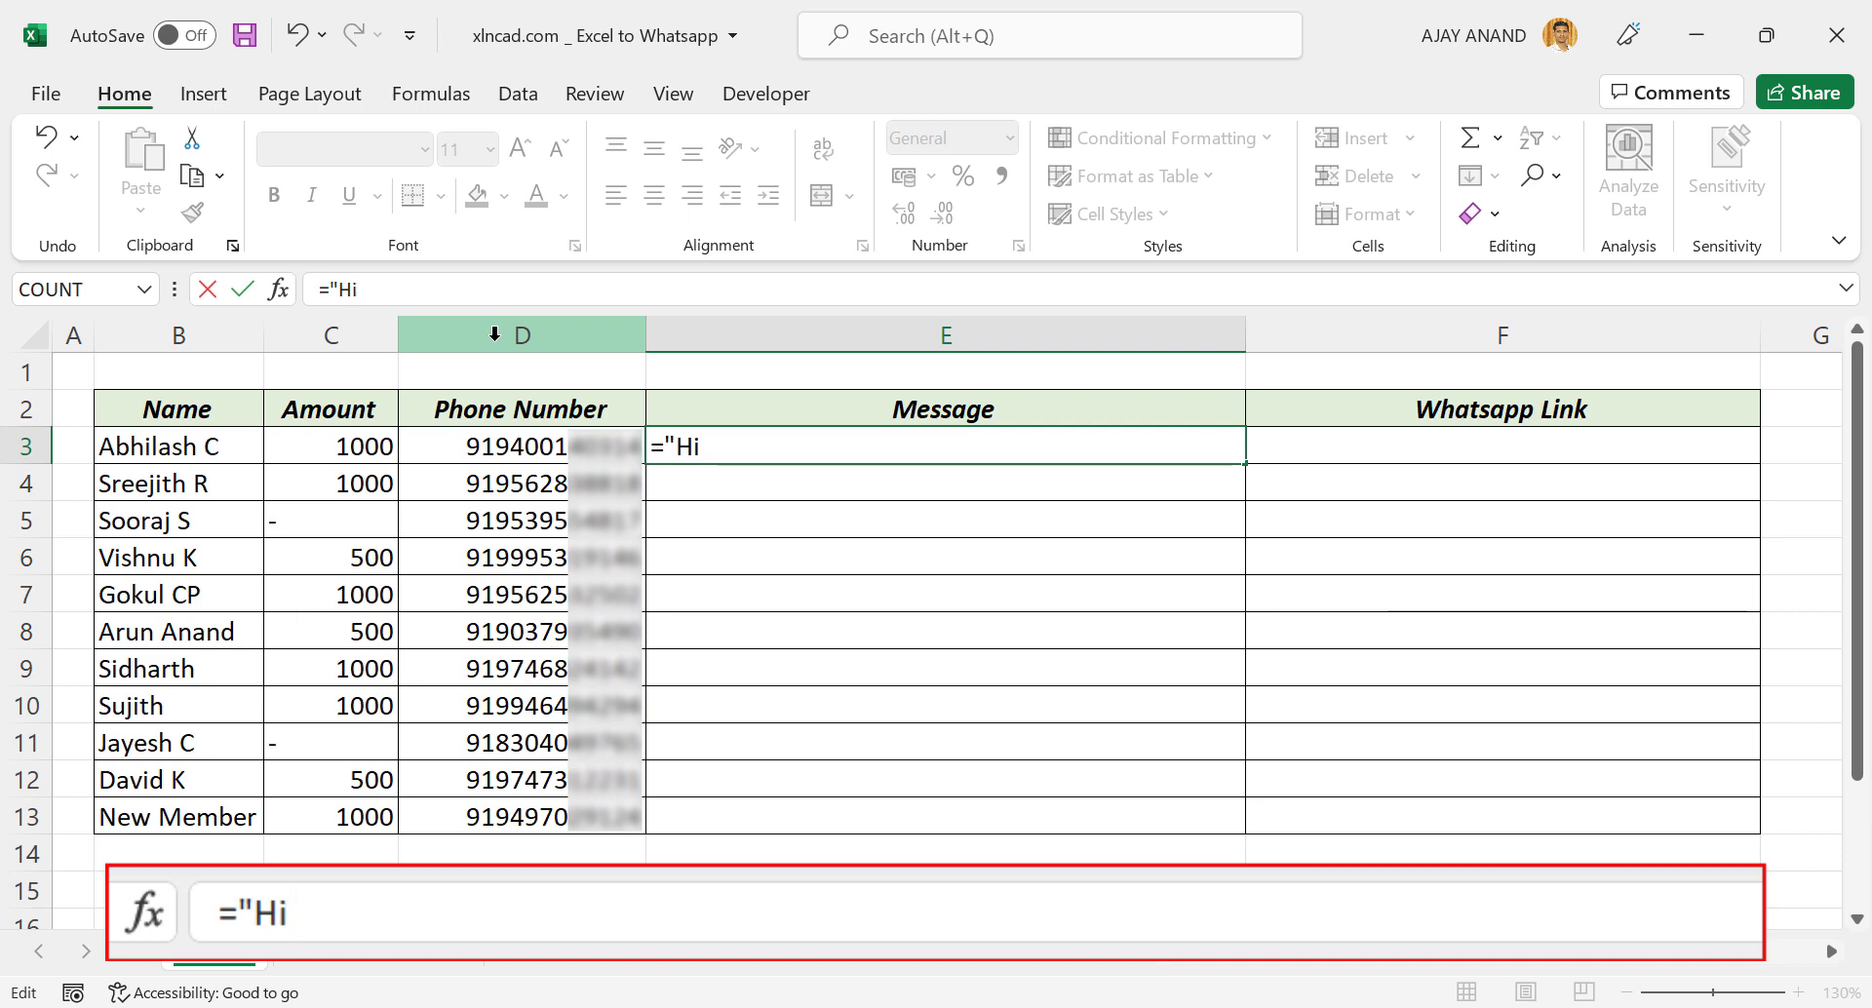
text( "&)
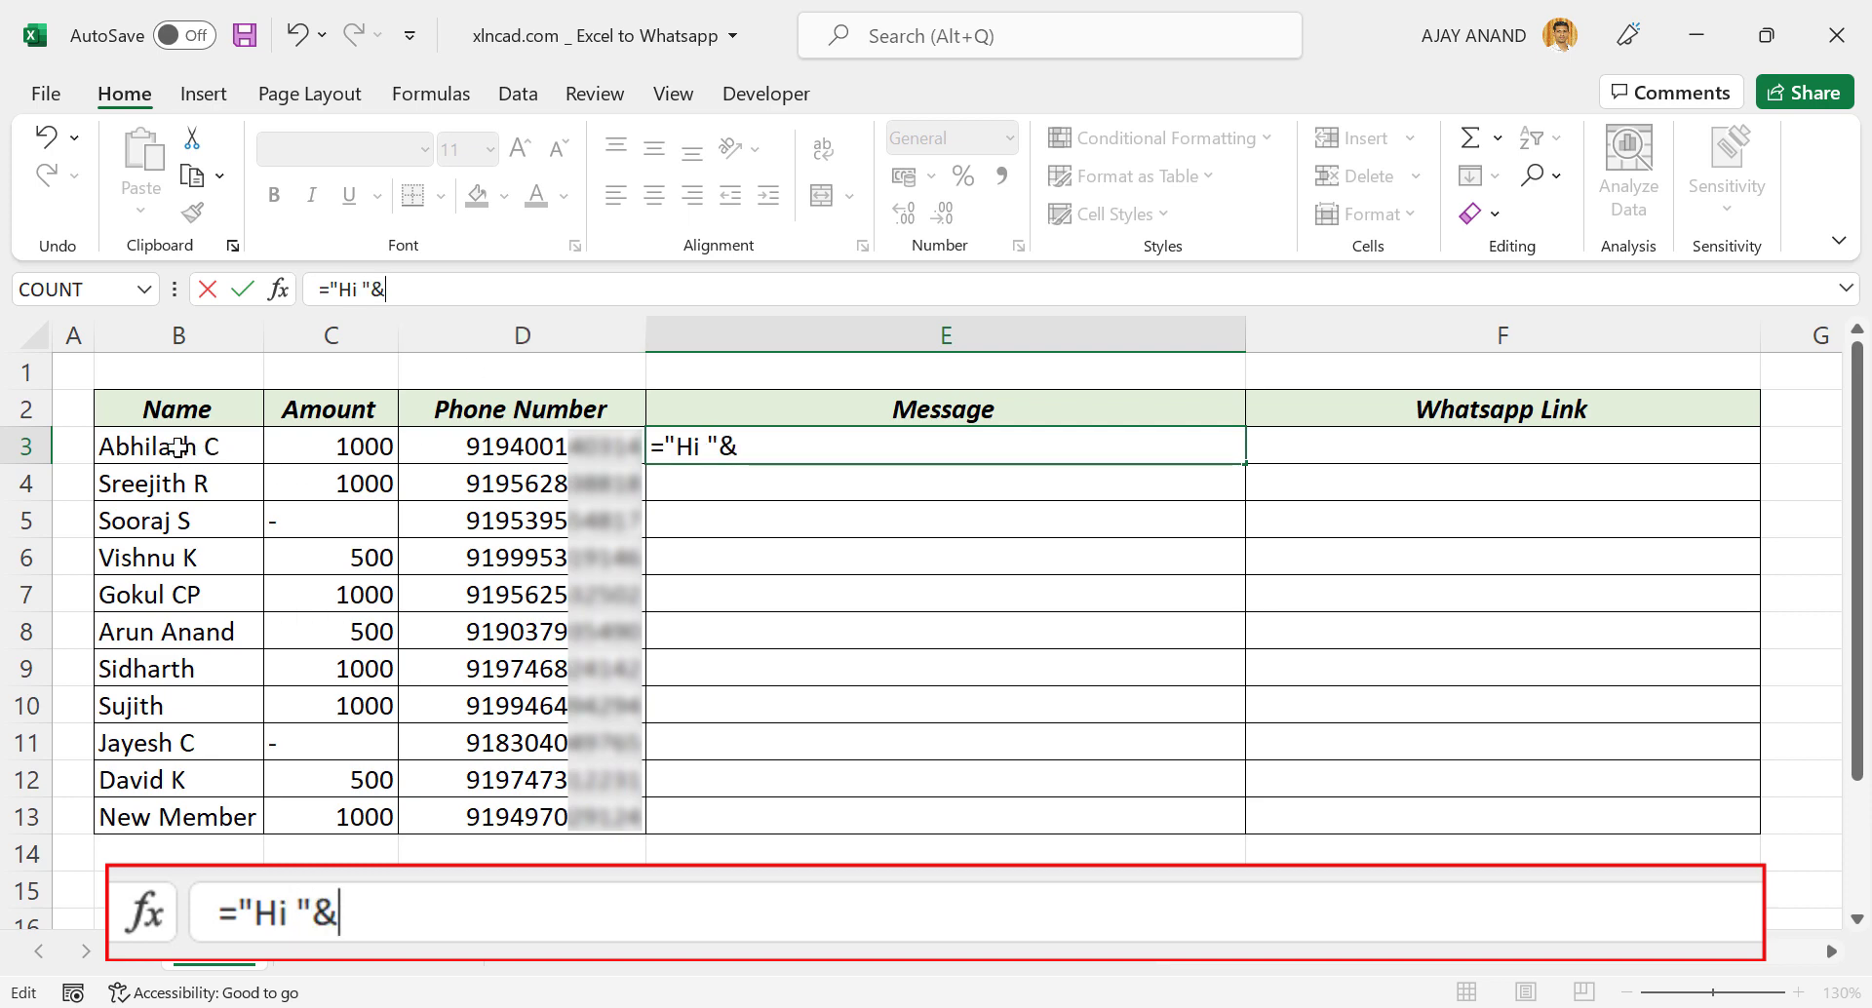
click(254, 430)
text(&", ")
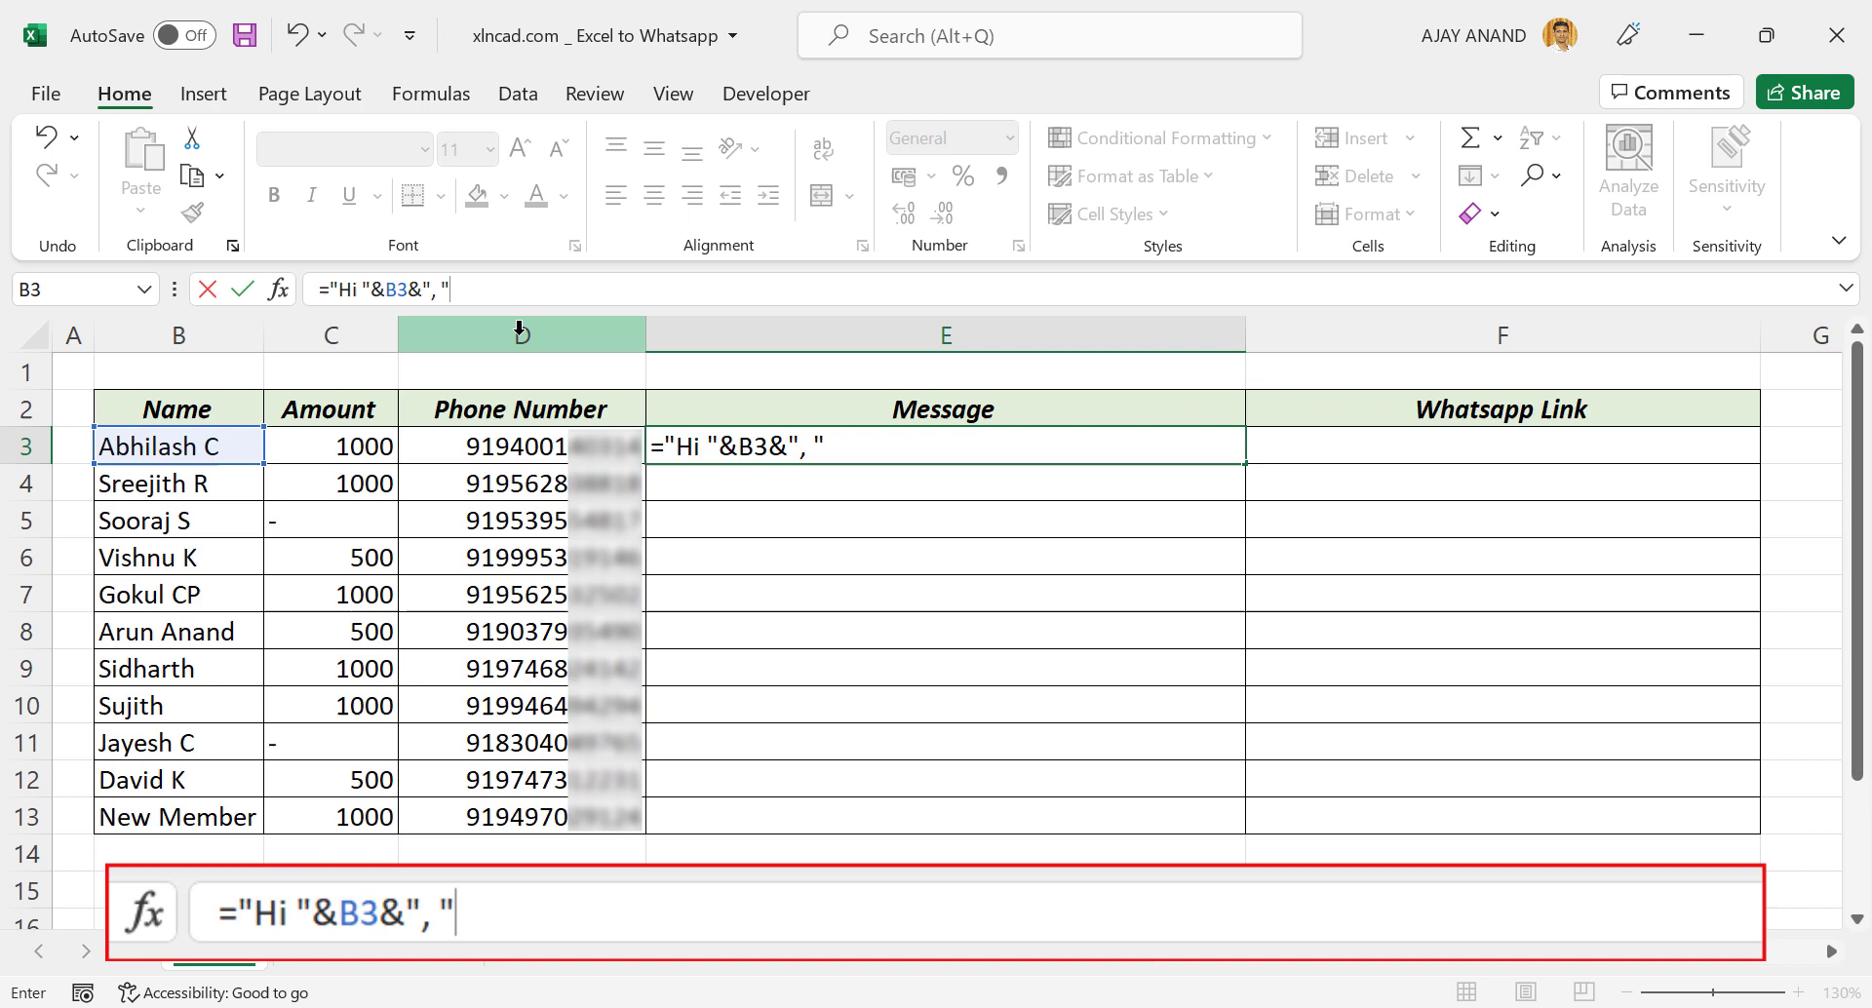
Complete the E3 formula by appending the amount in C3 and the text " is due. Please pay ASAP.".
text(&)
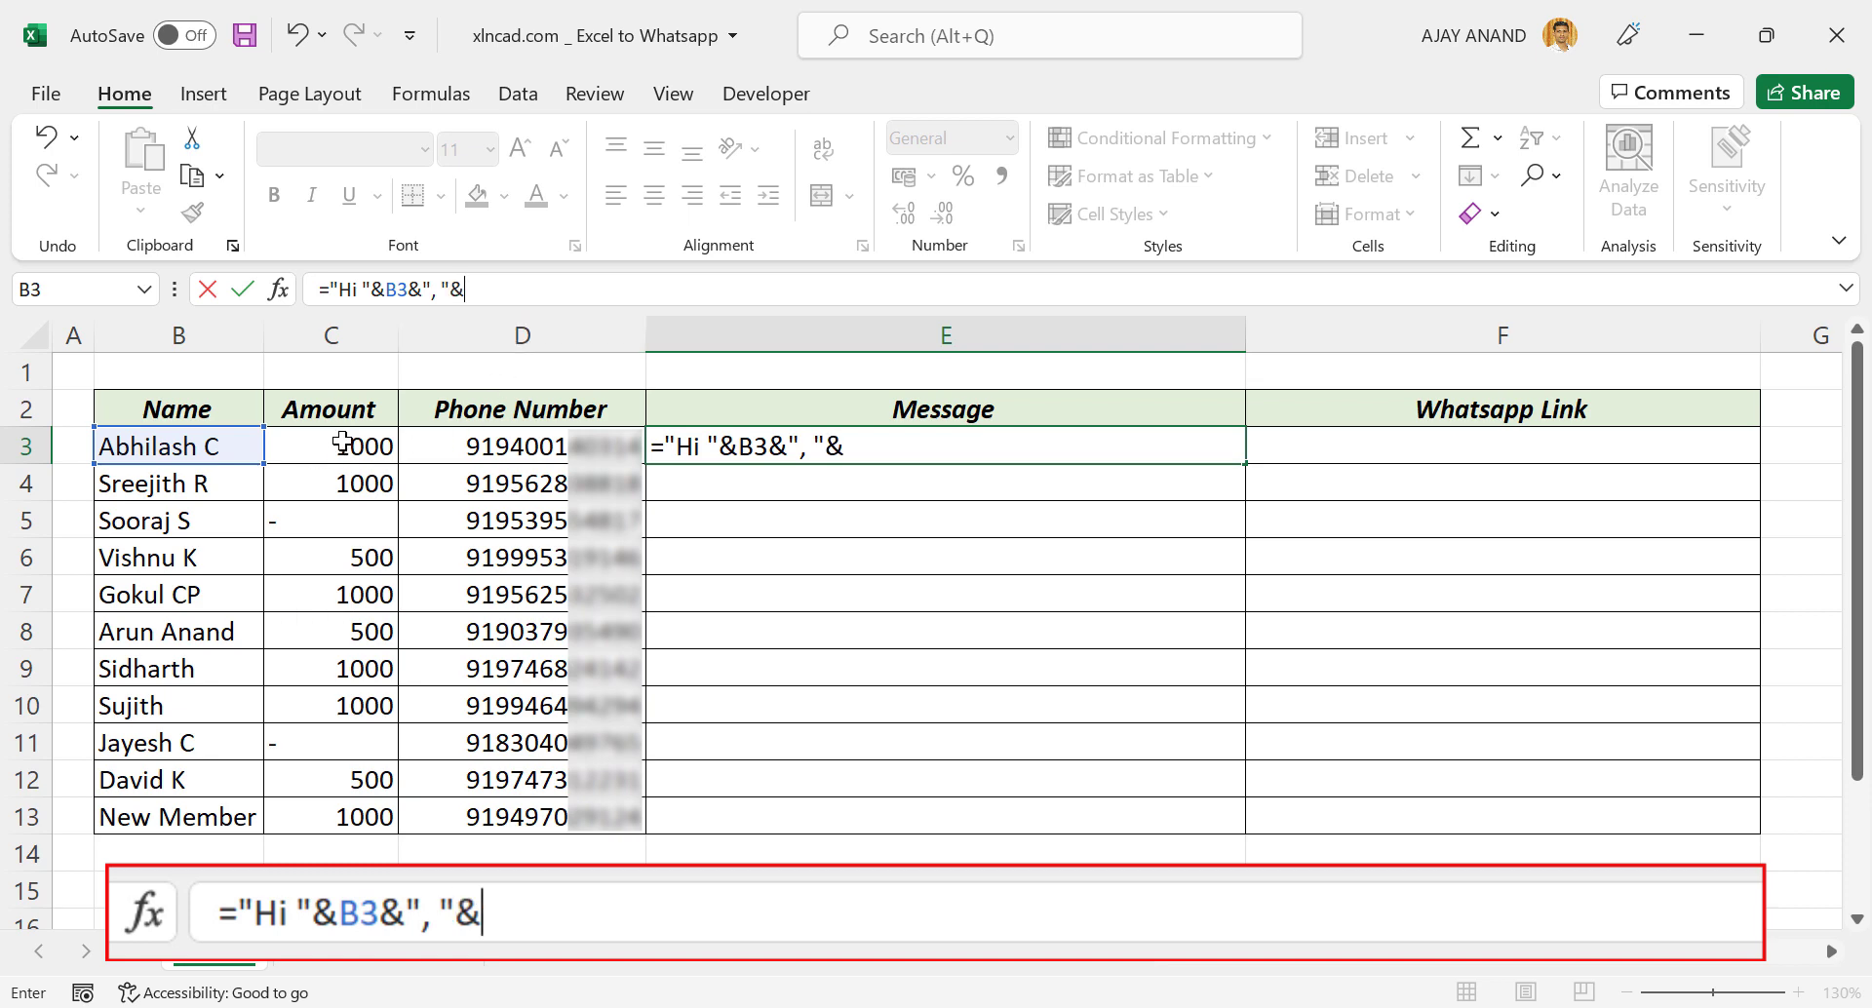
click(305, 447)
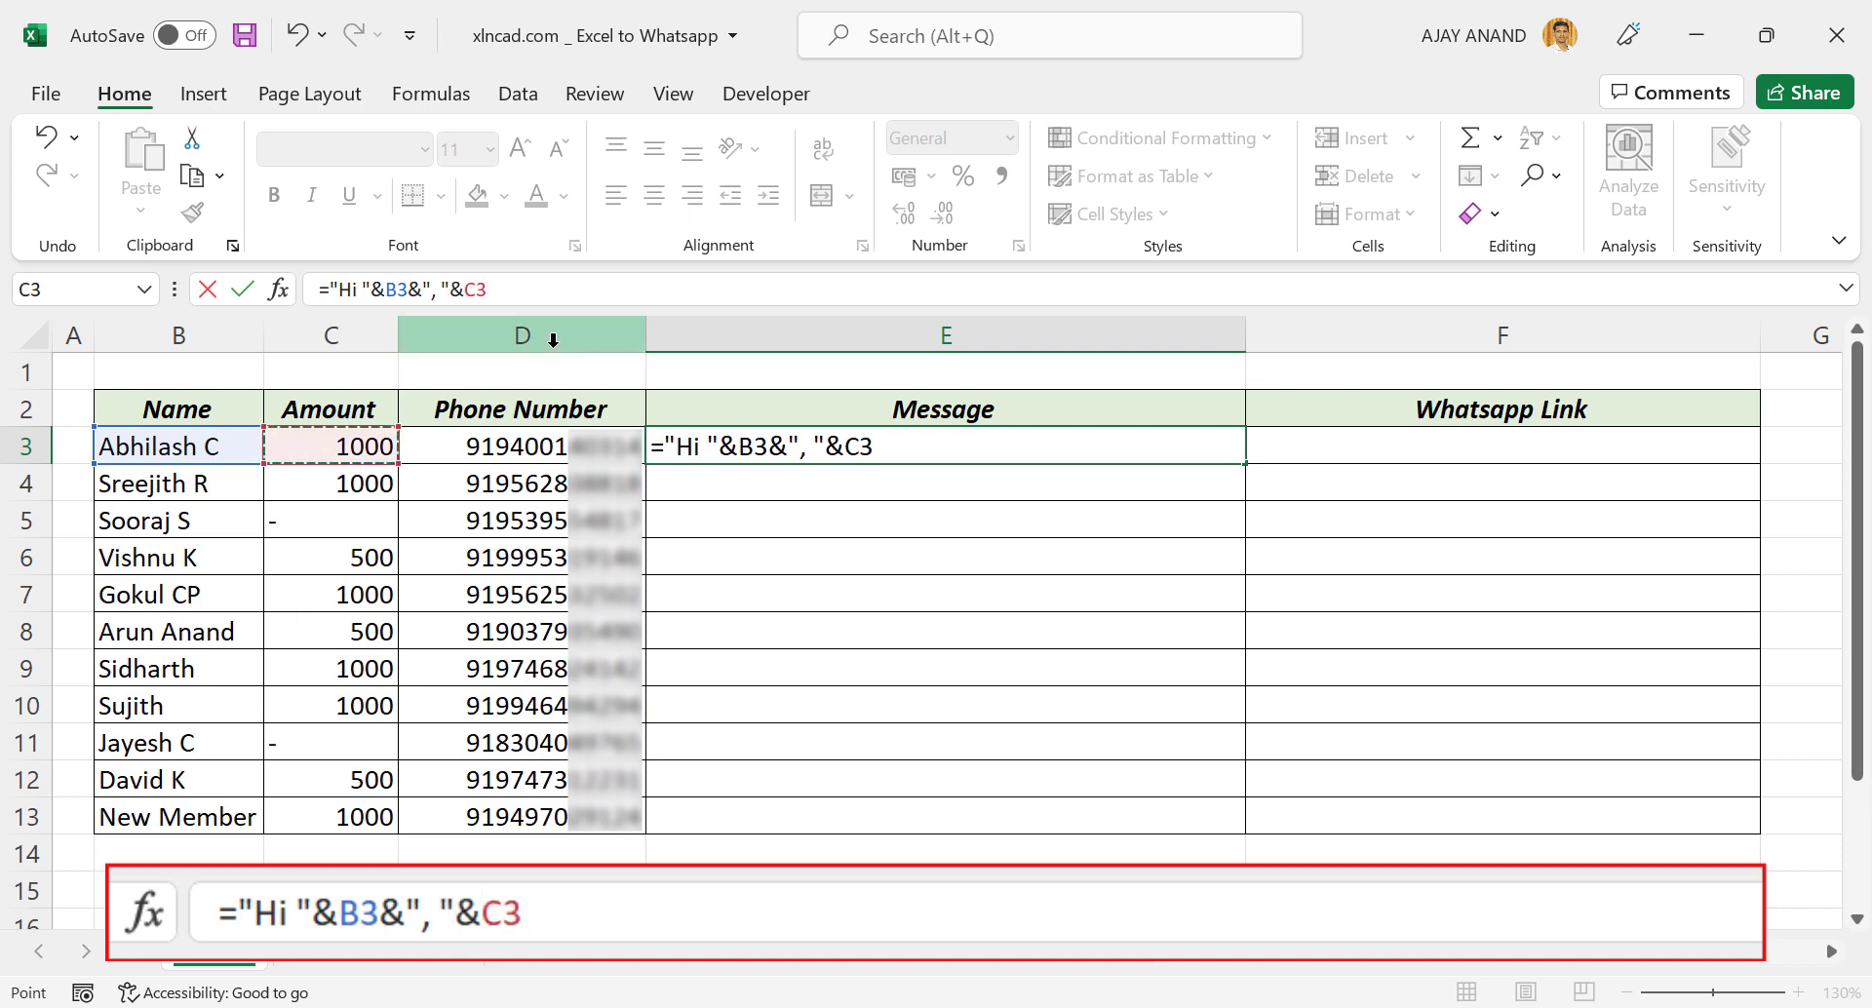
text(&")
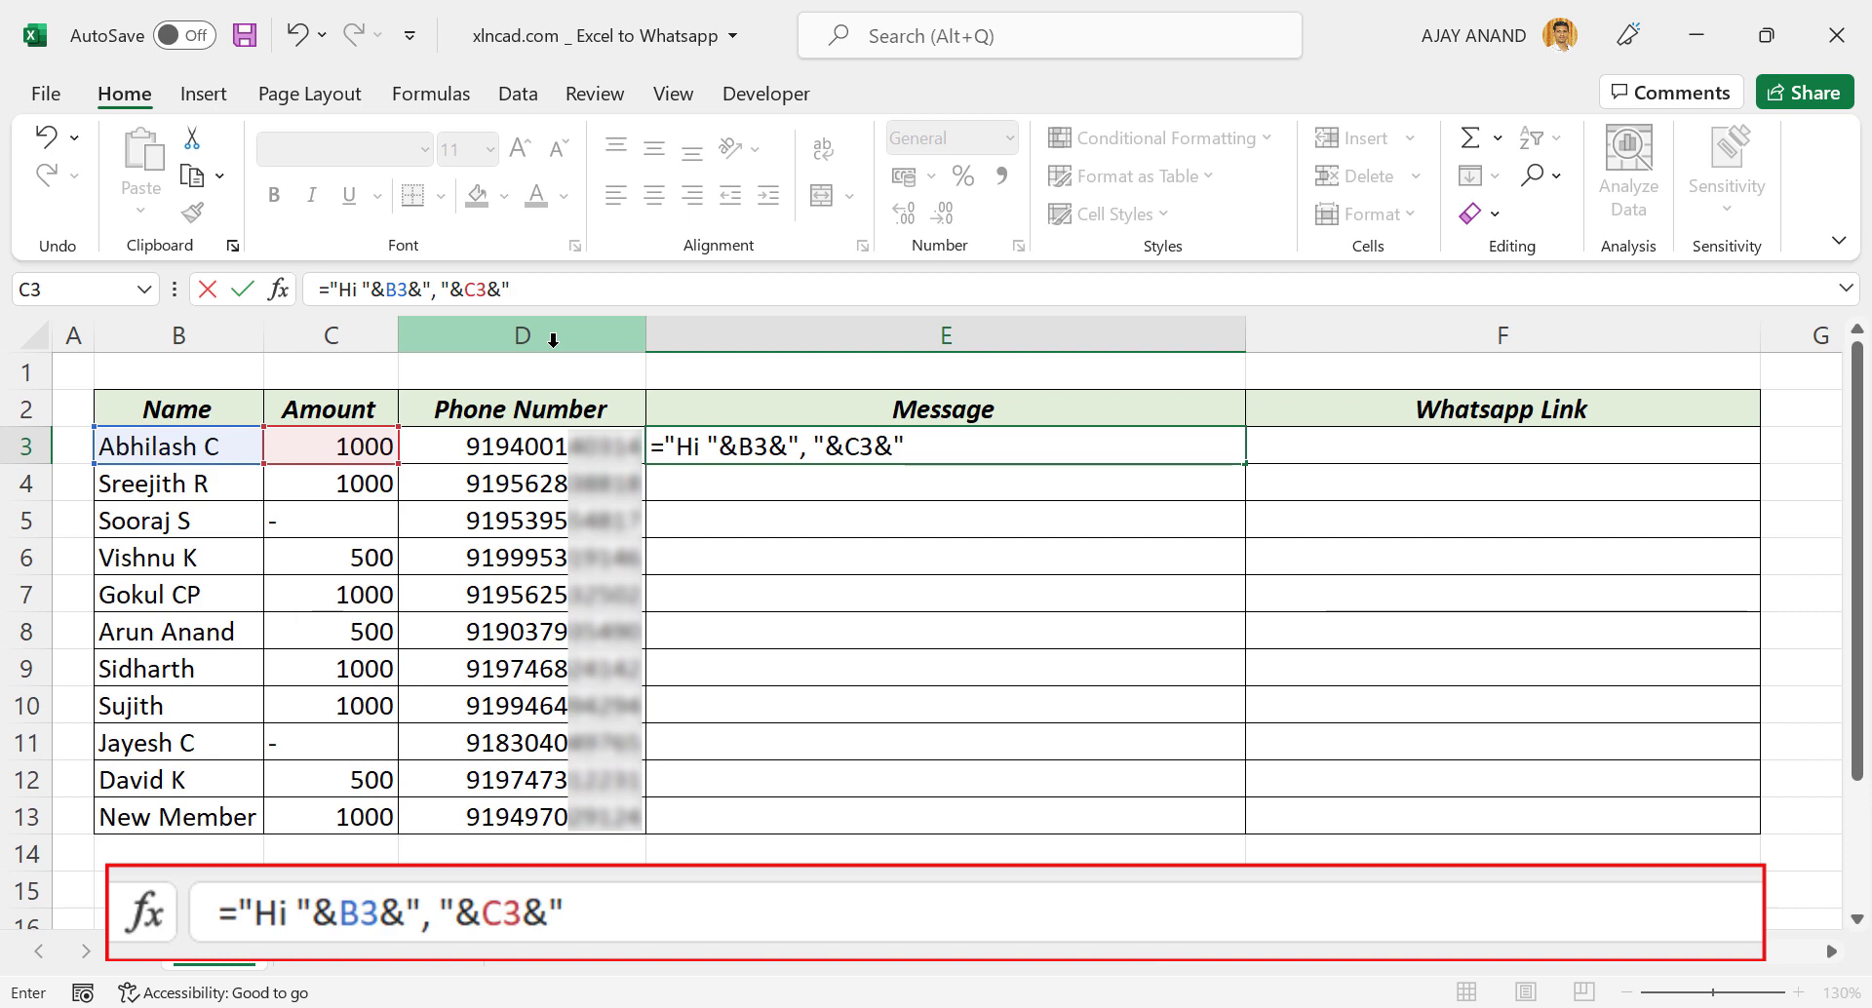
text( is due)
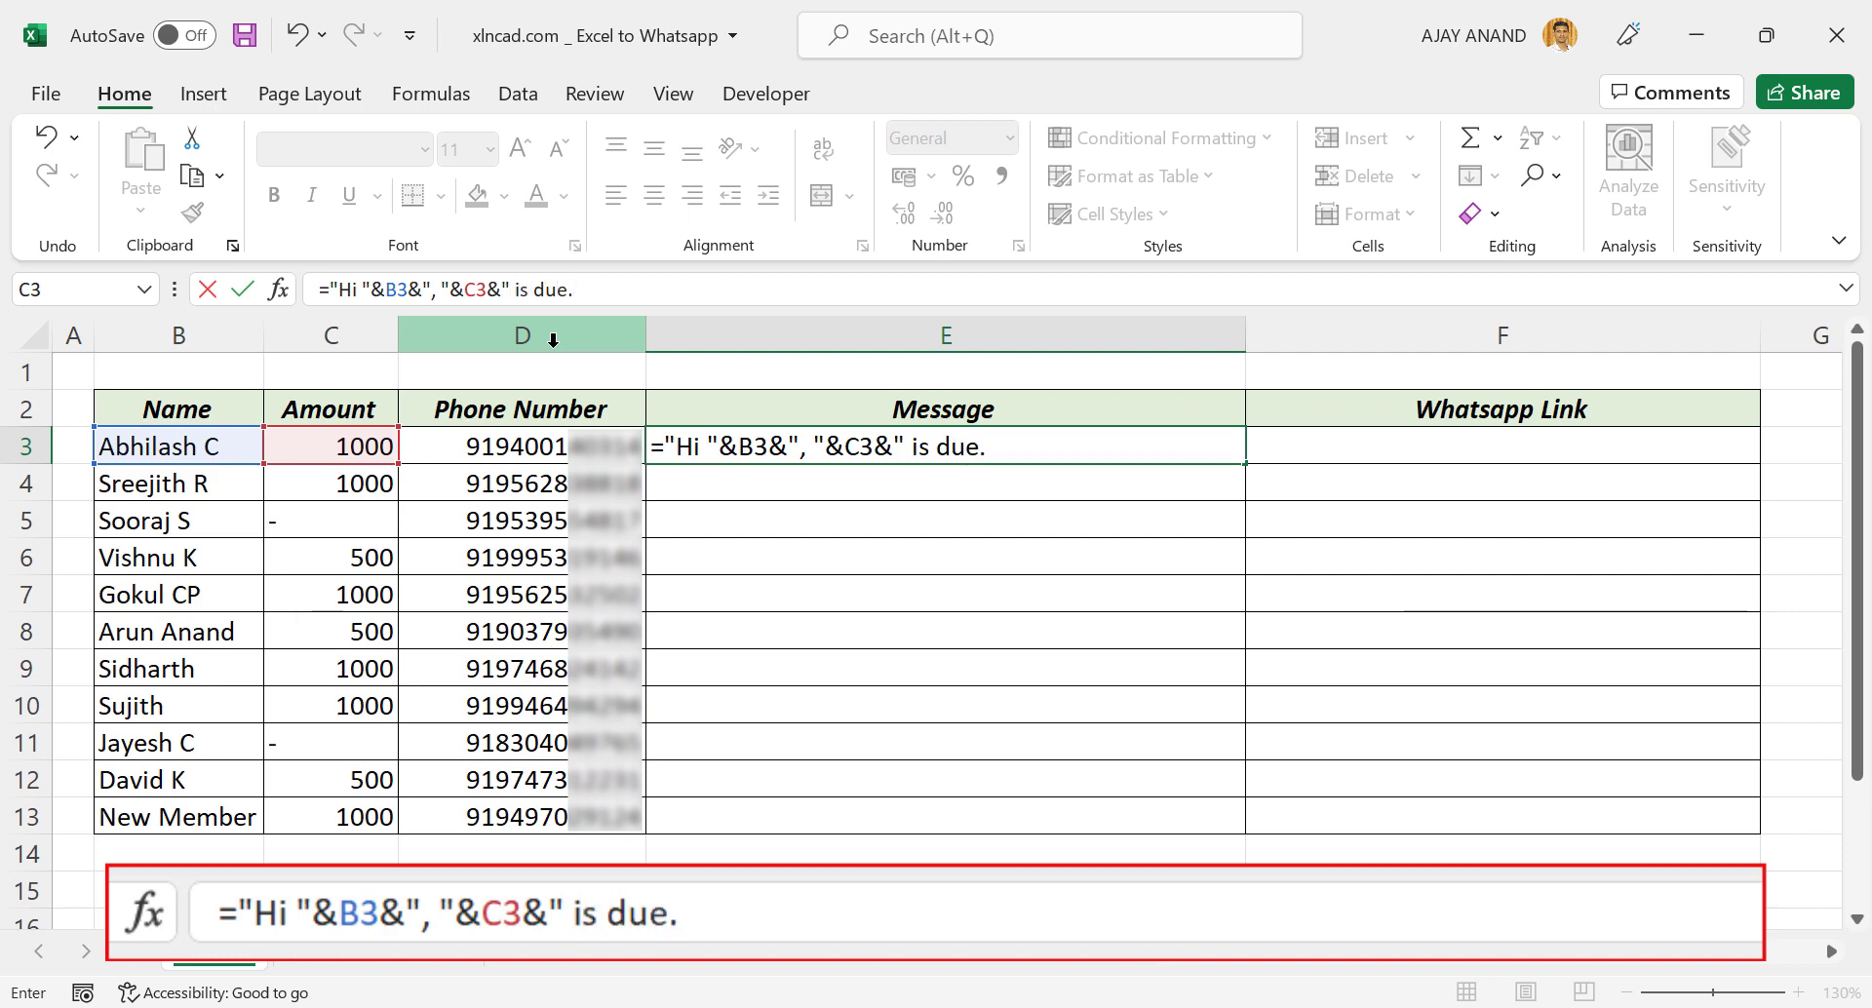
text(. Please)
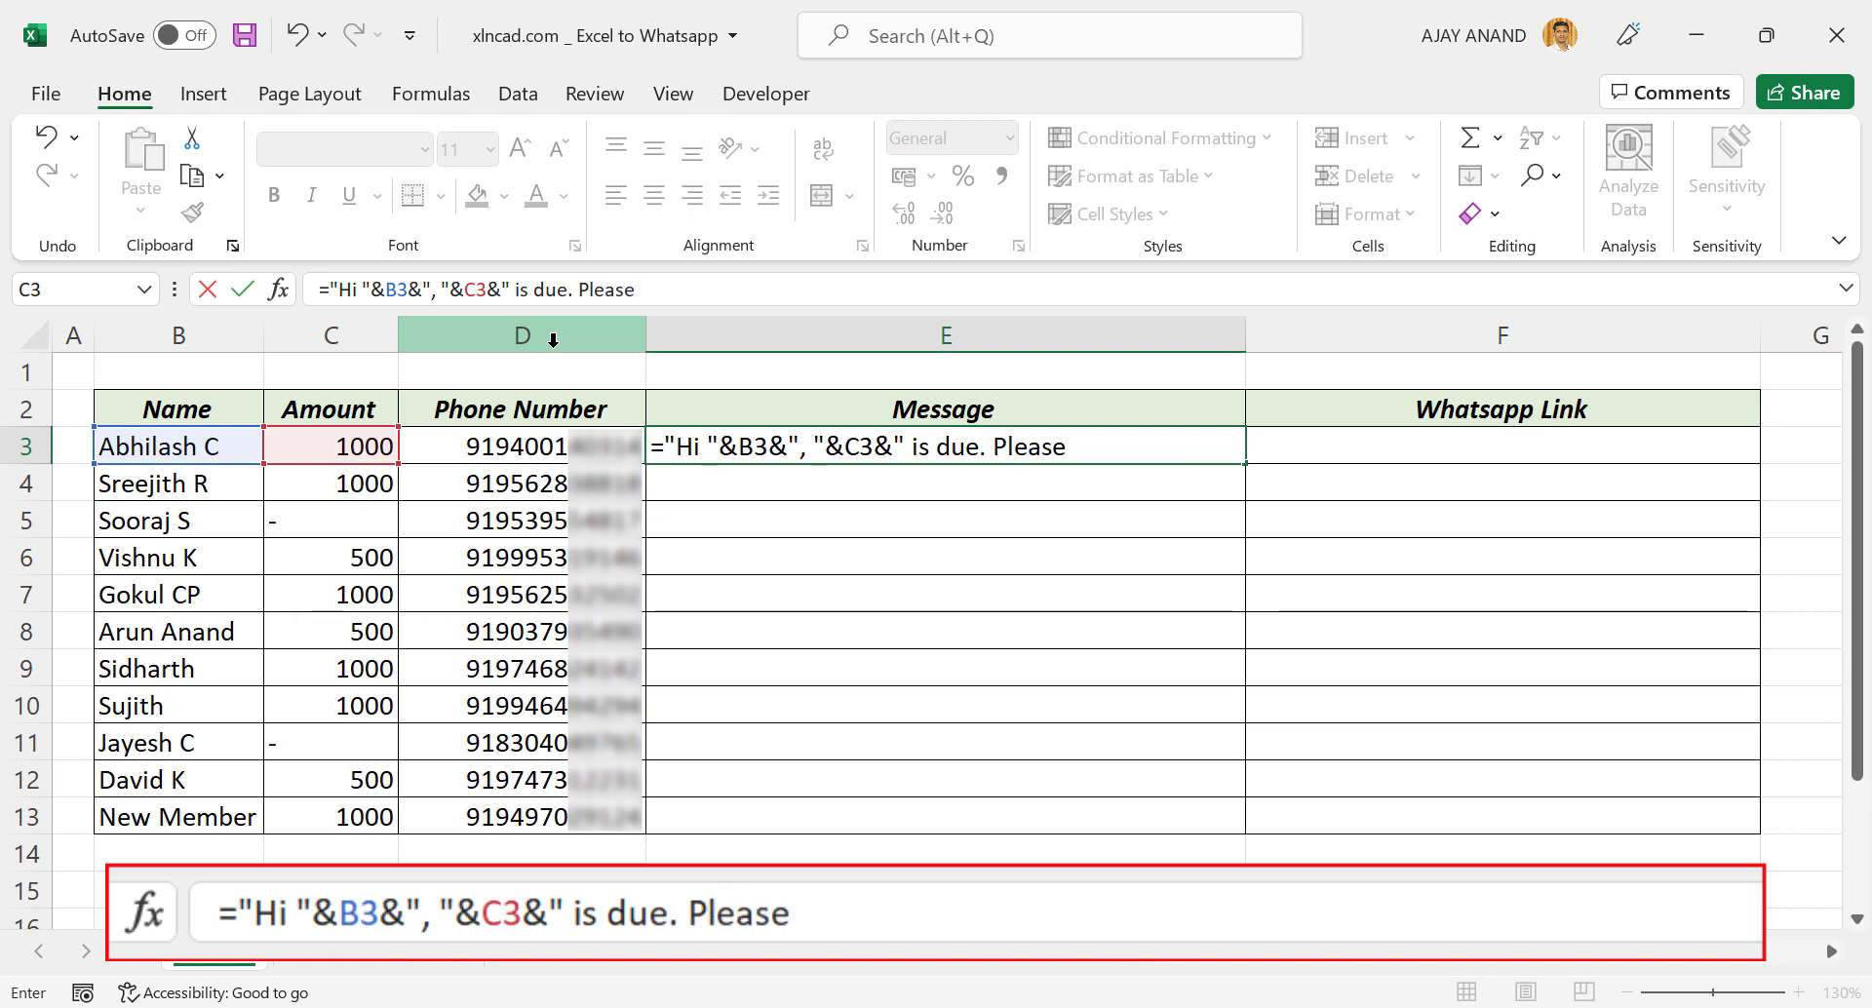
text( pay AS)
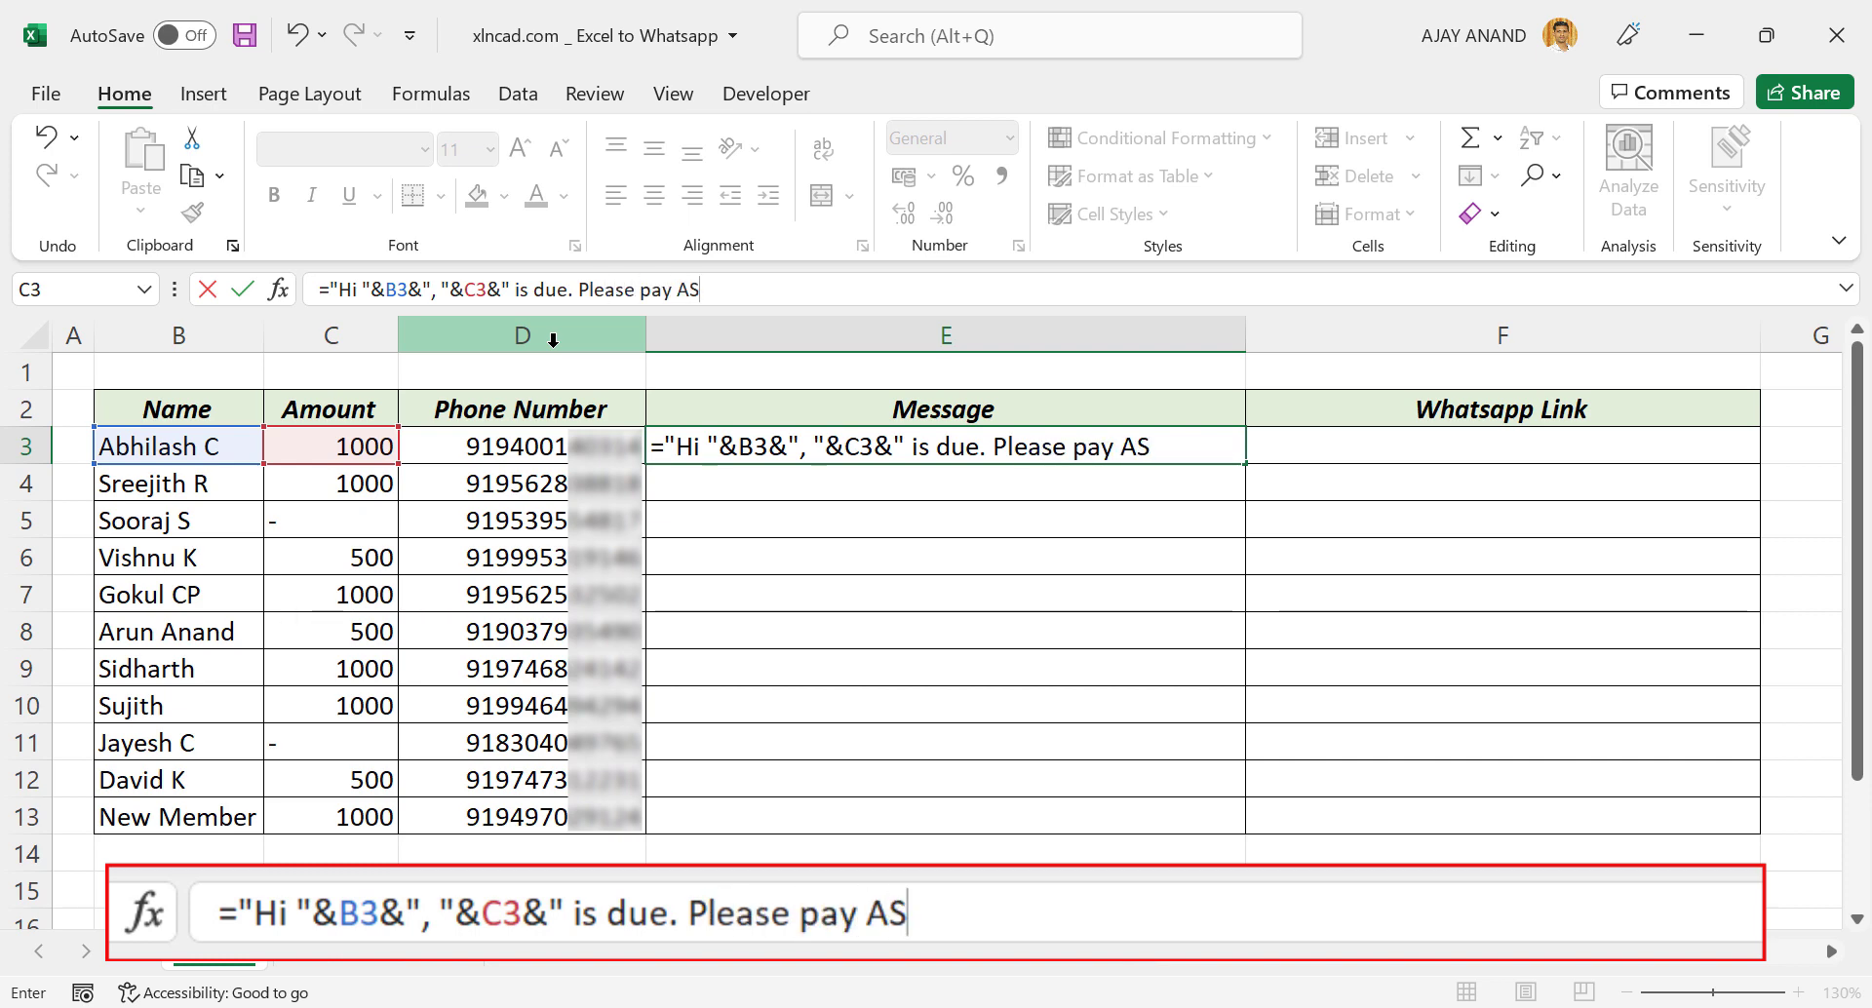
text(AP.")
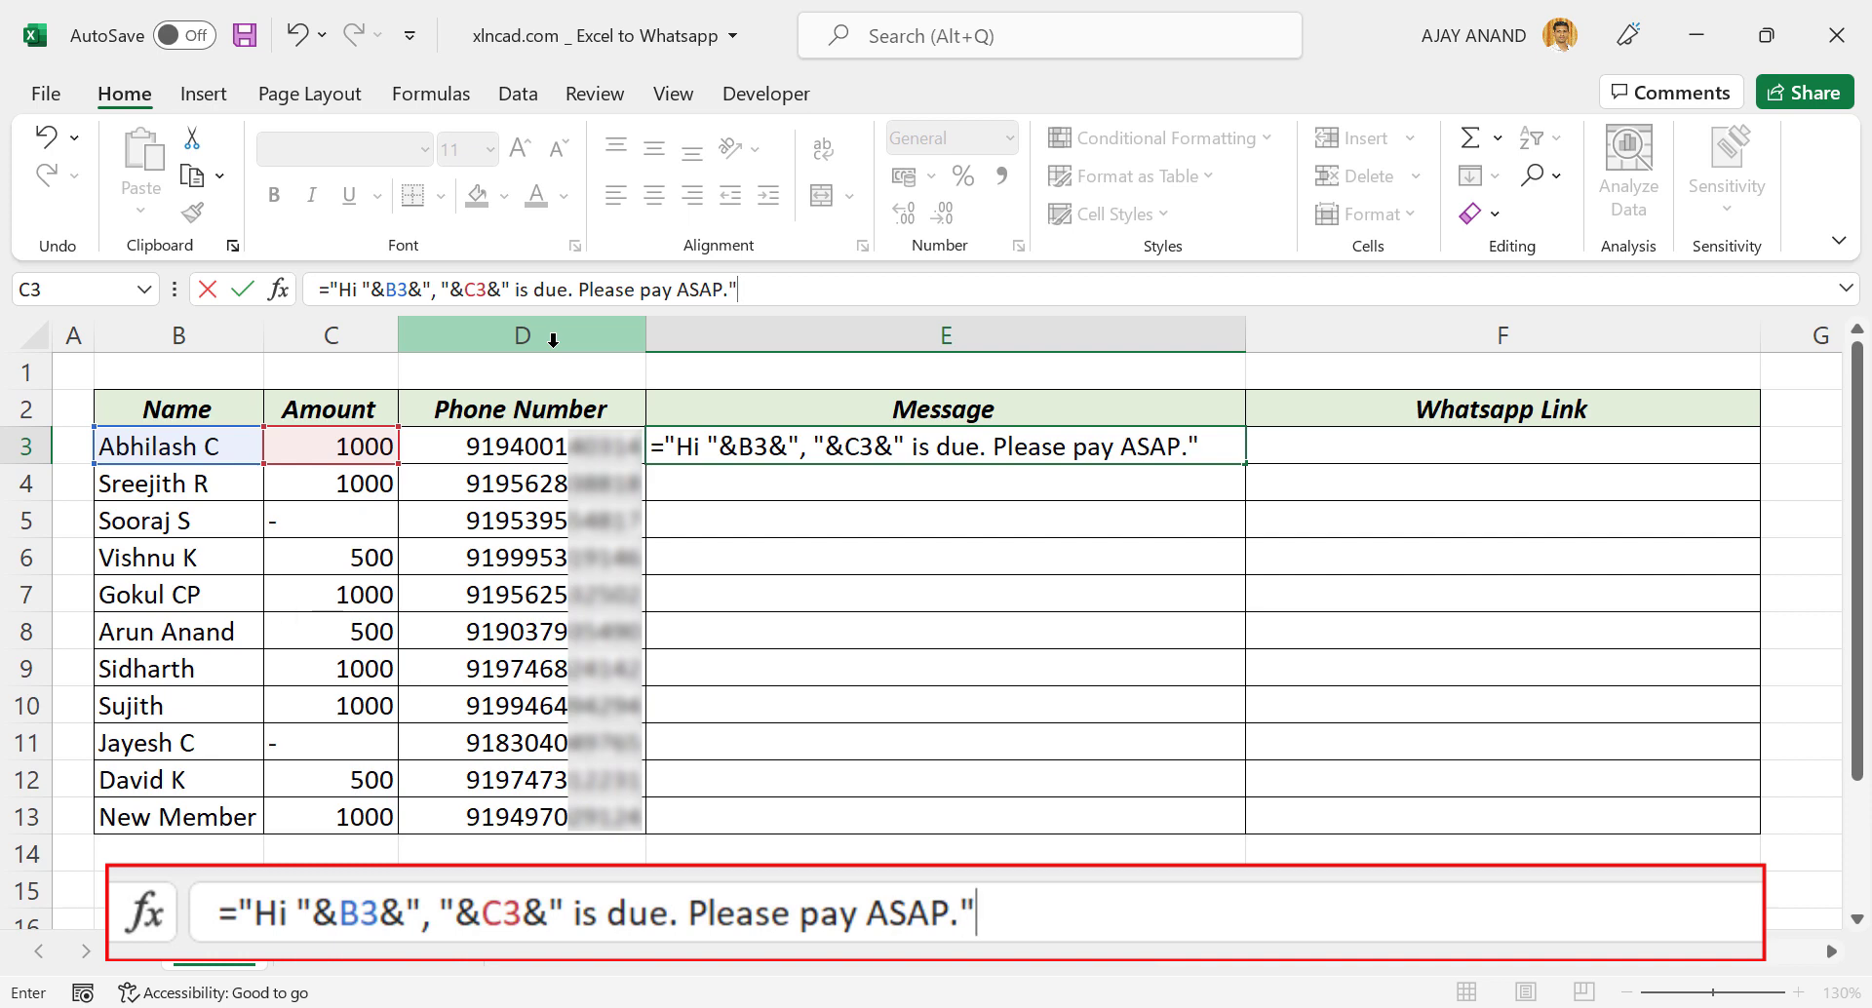
key(Return)
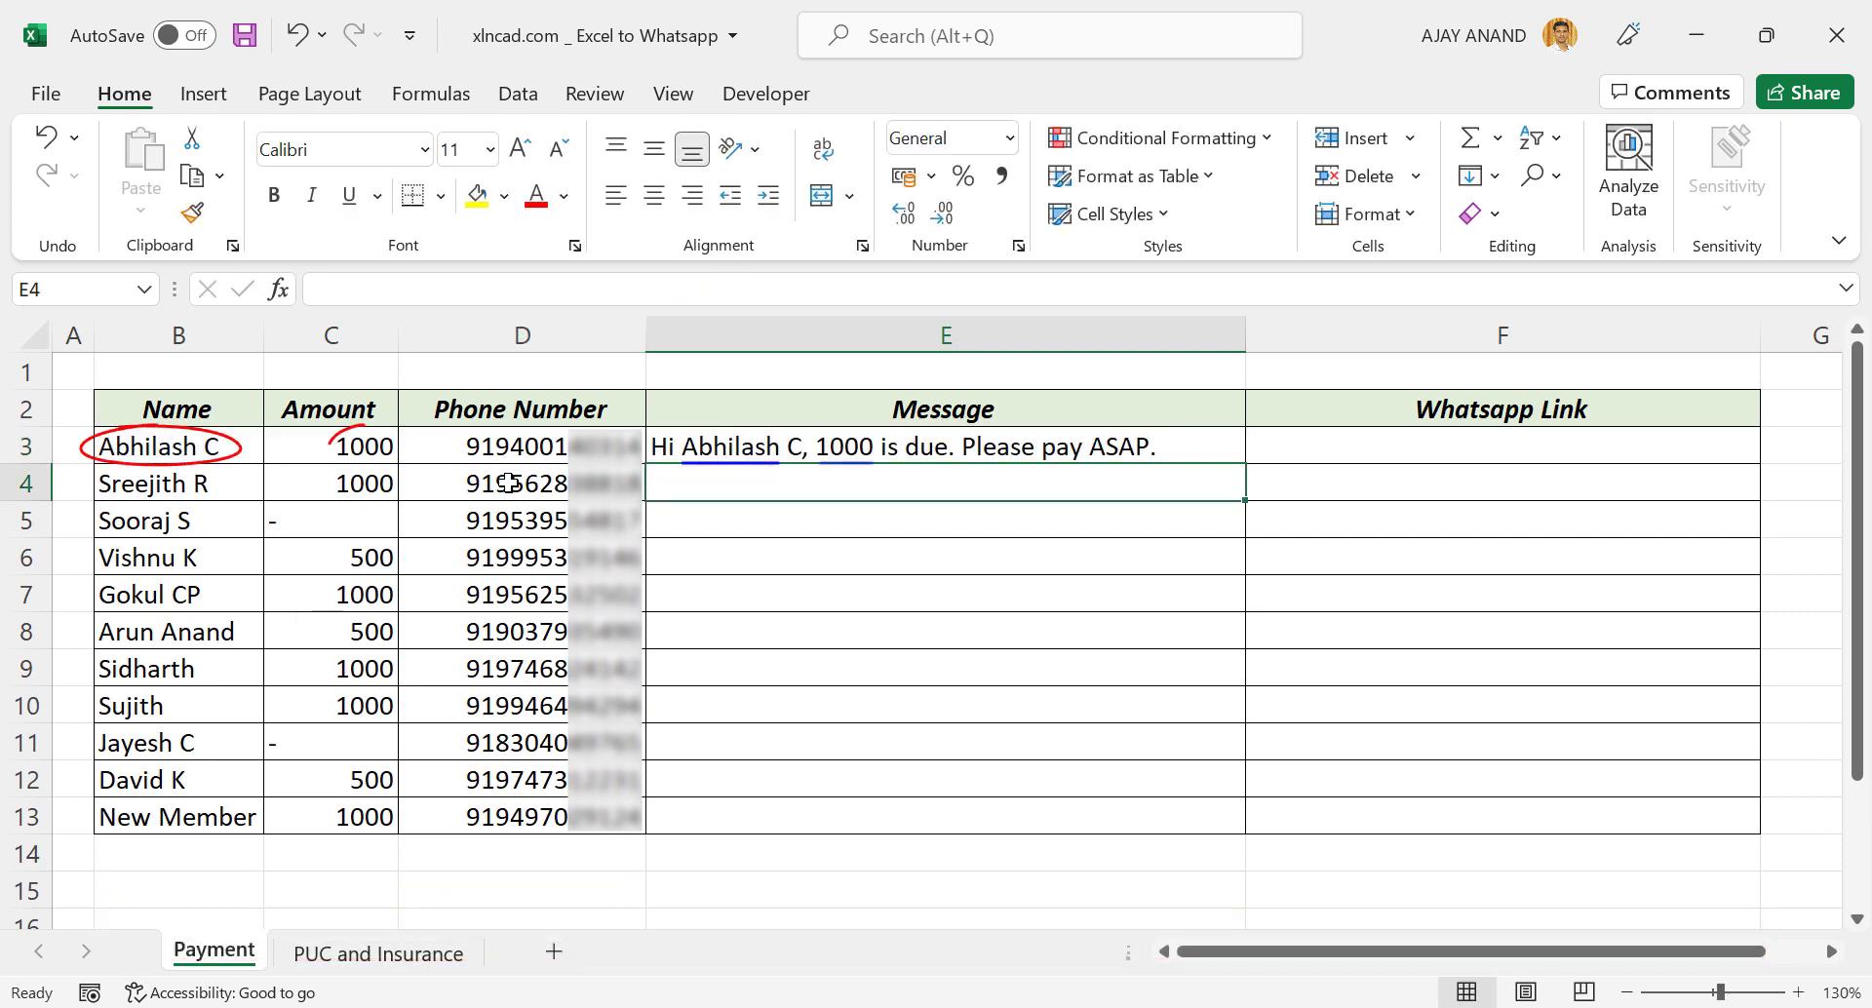
Fill the message formula from E3 down to E13 and check the copied formulas in E8 and E12.
click(1212, 449)
drag(1248, 465, 1230, 823)
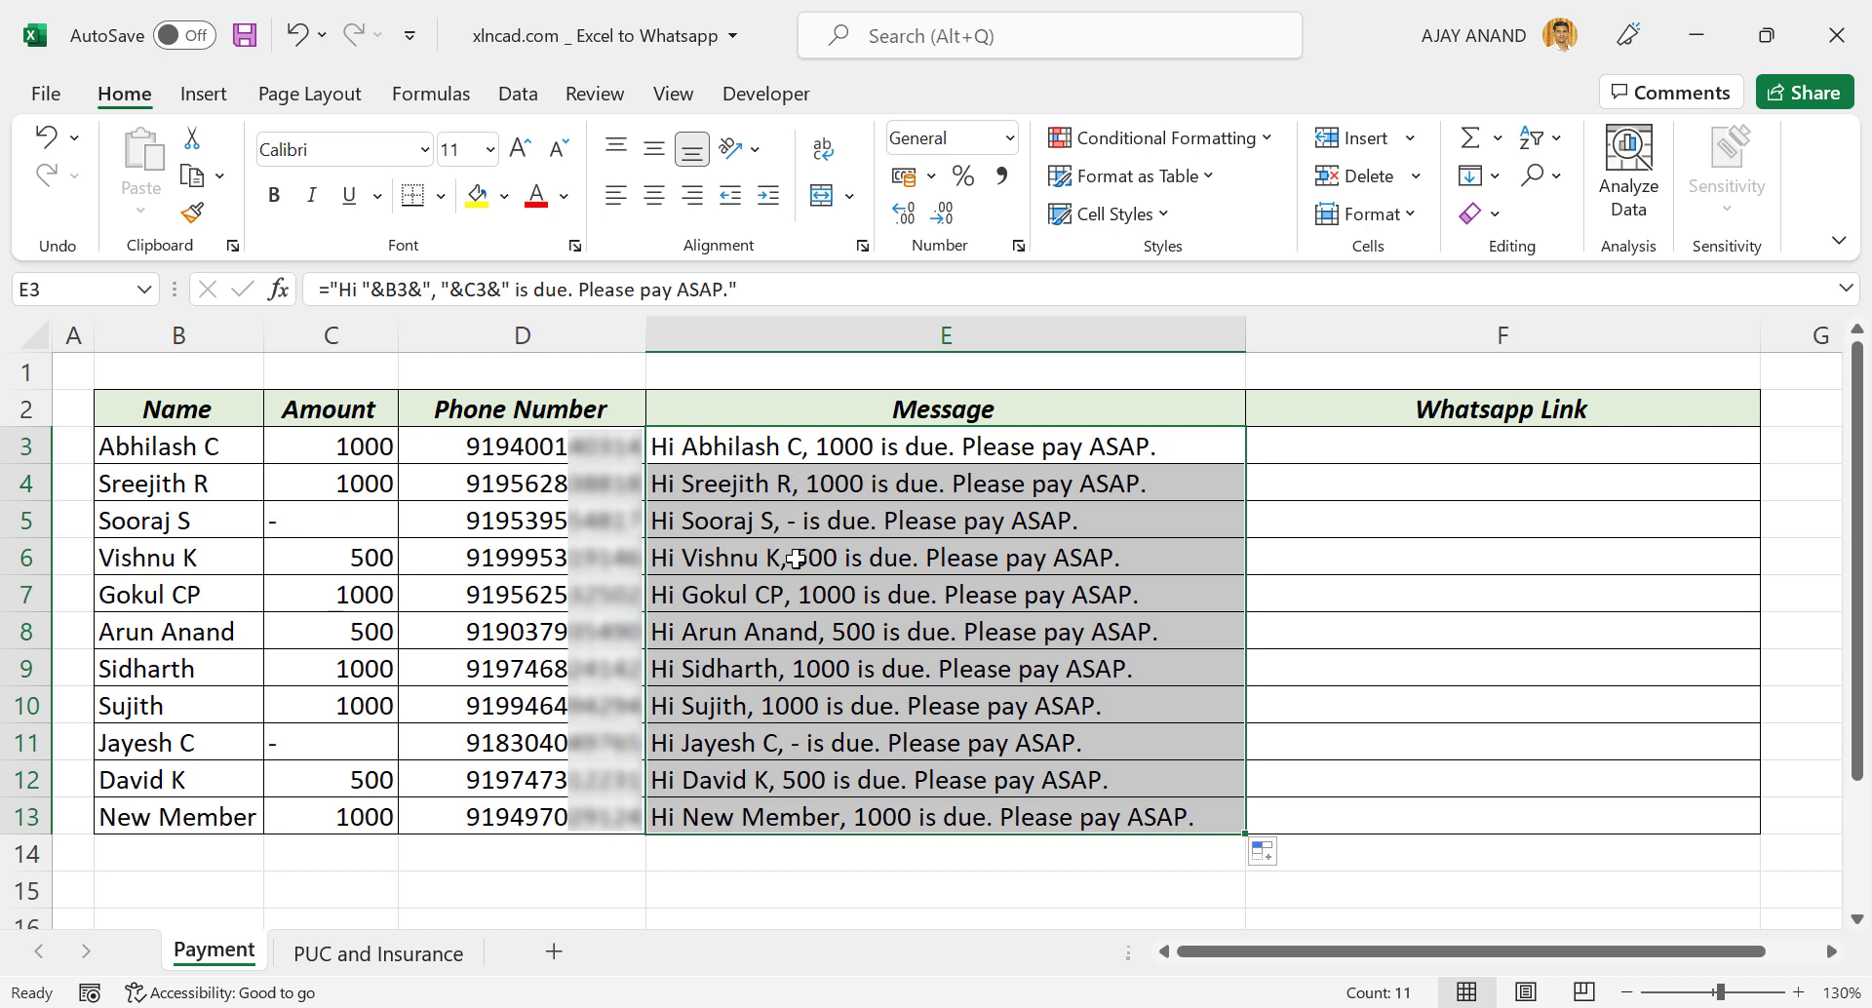
click(858, 633)
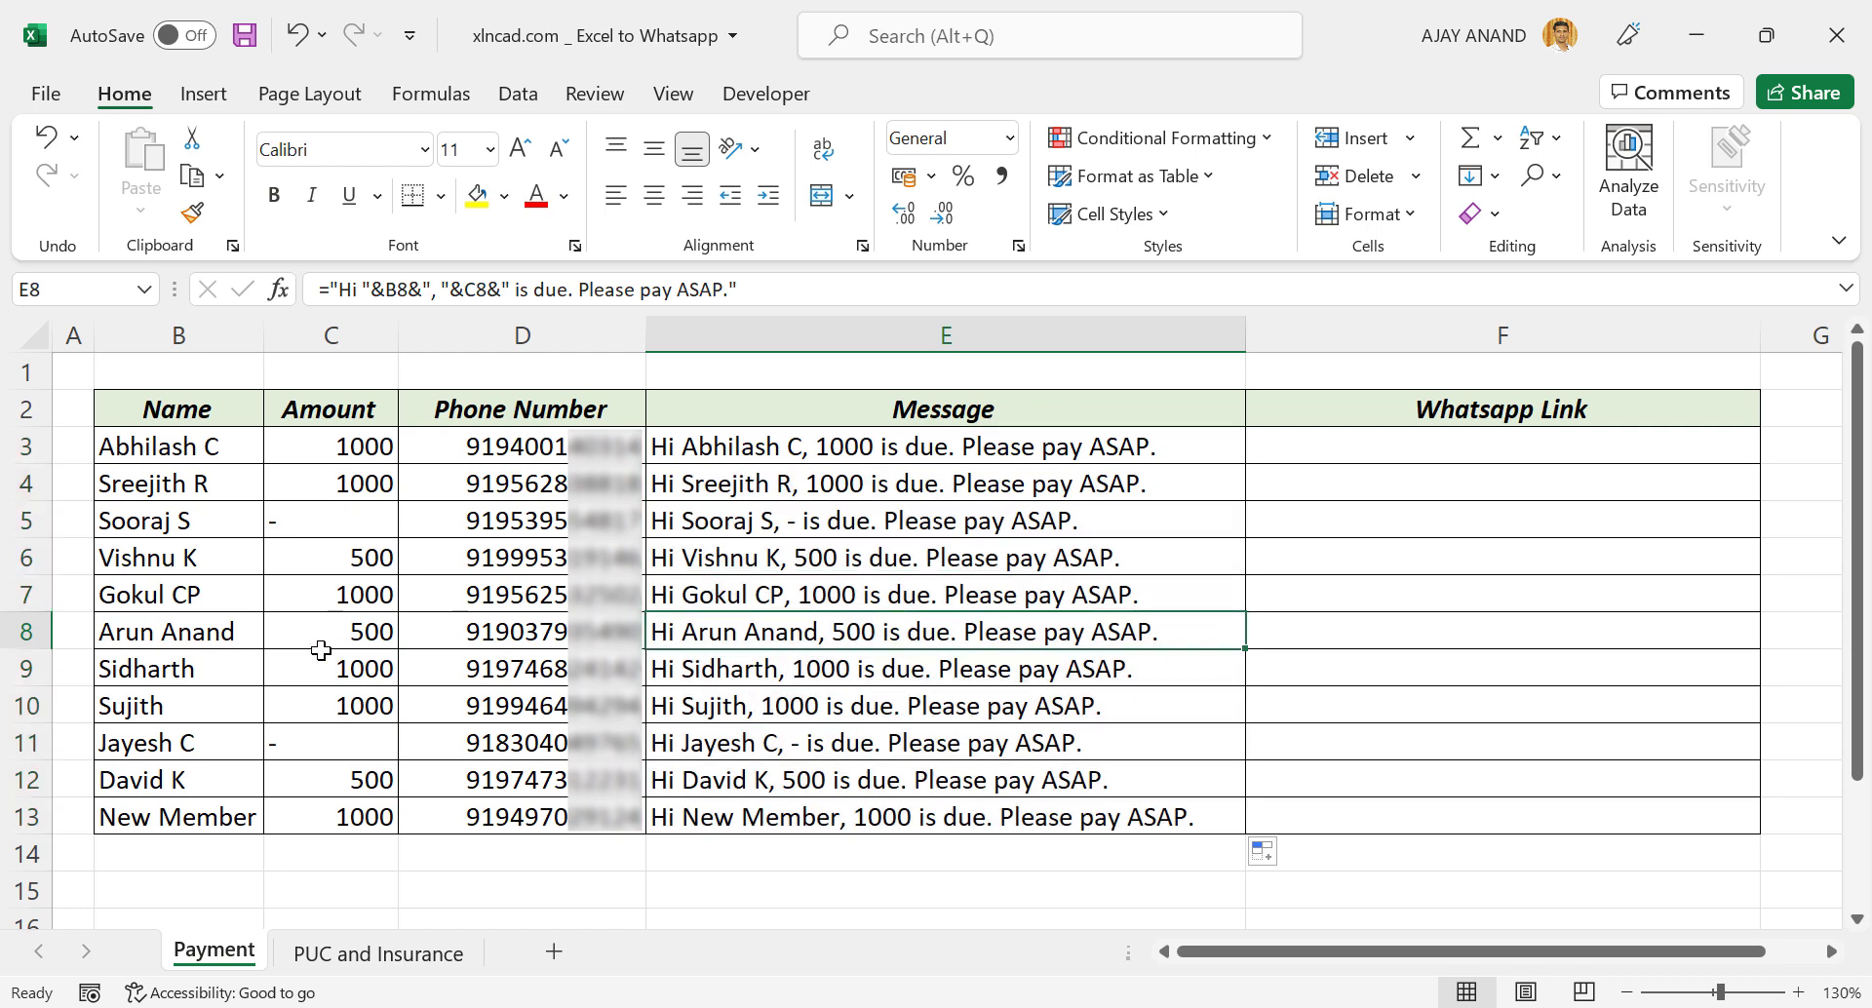
click(790, 778)
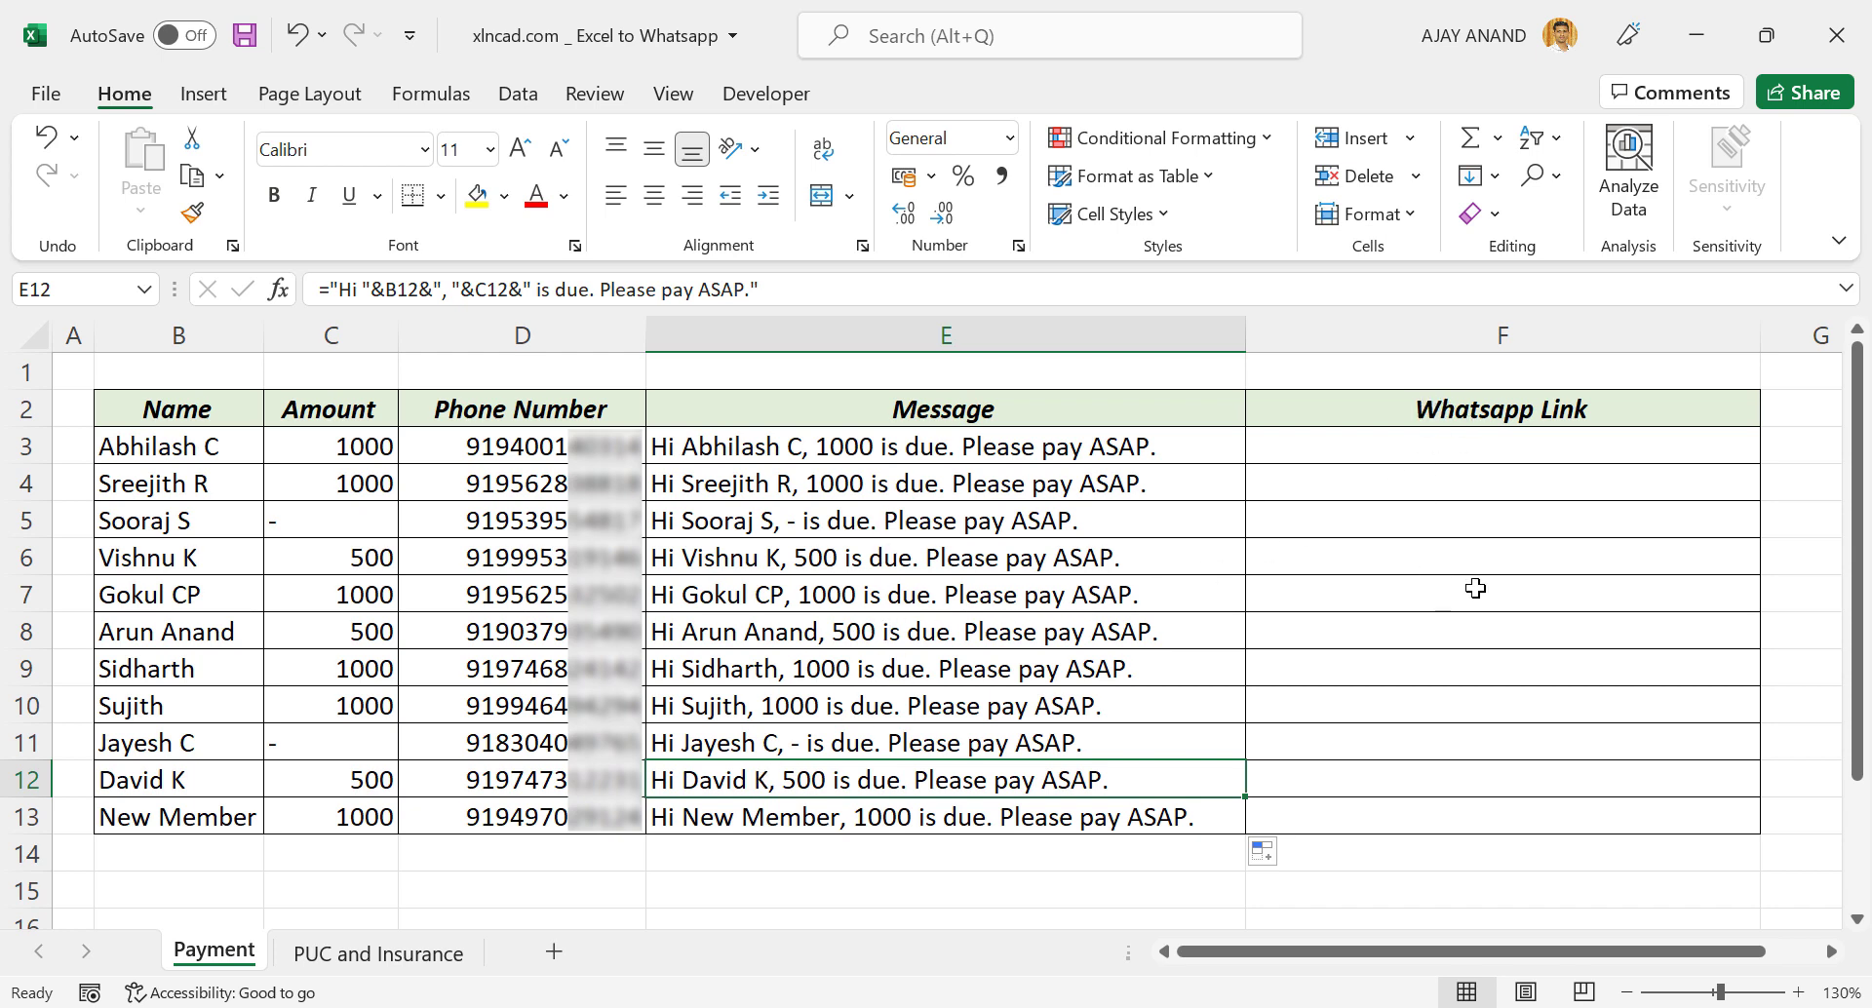
click(1394, 444)
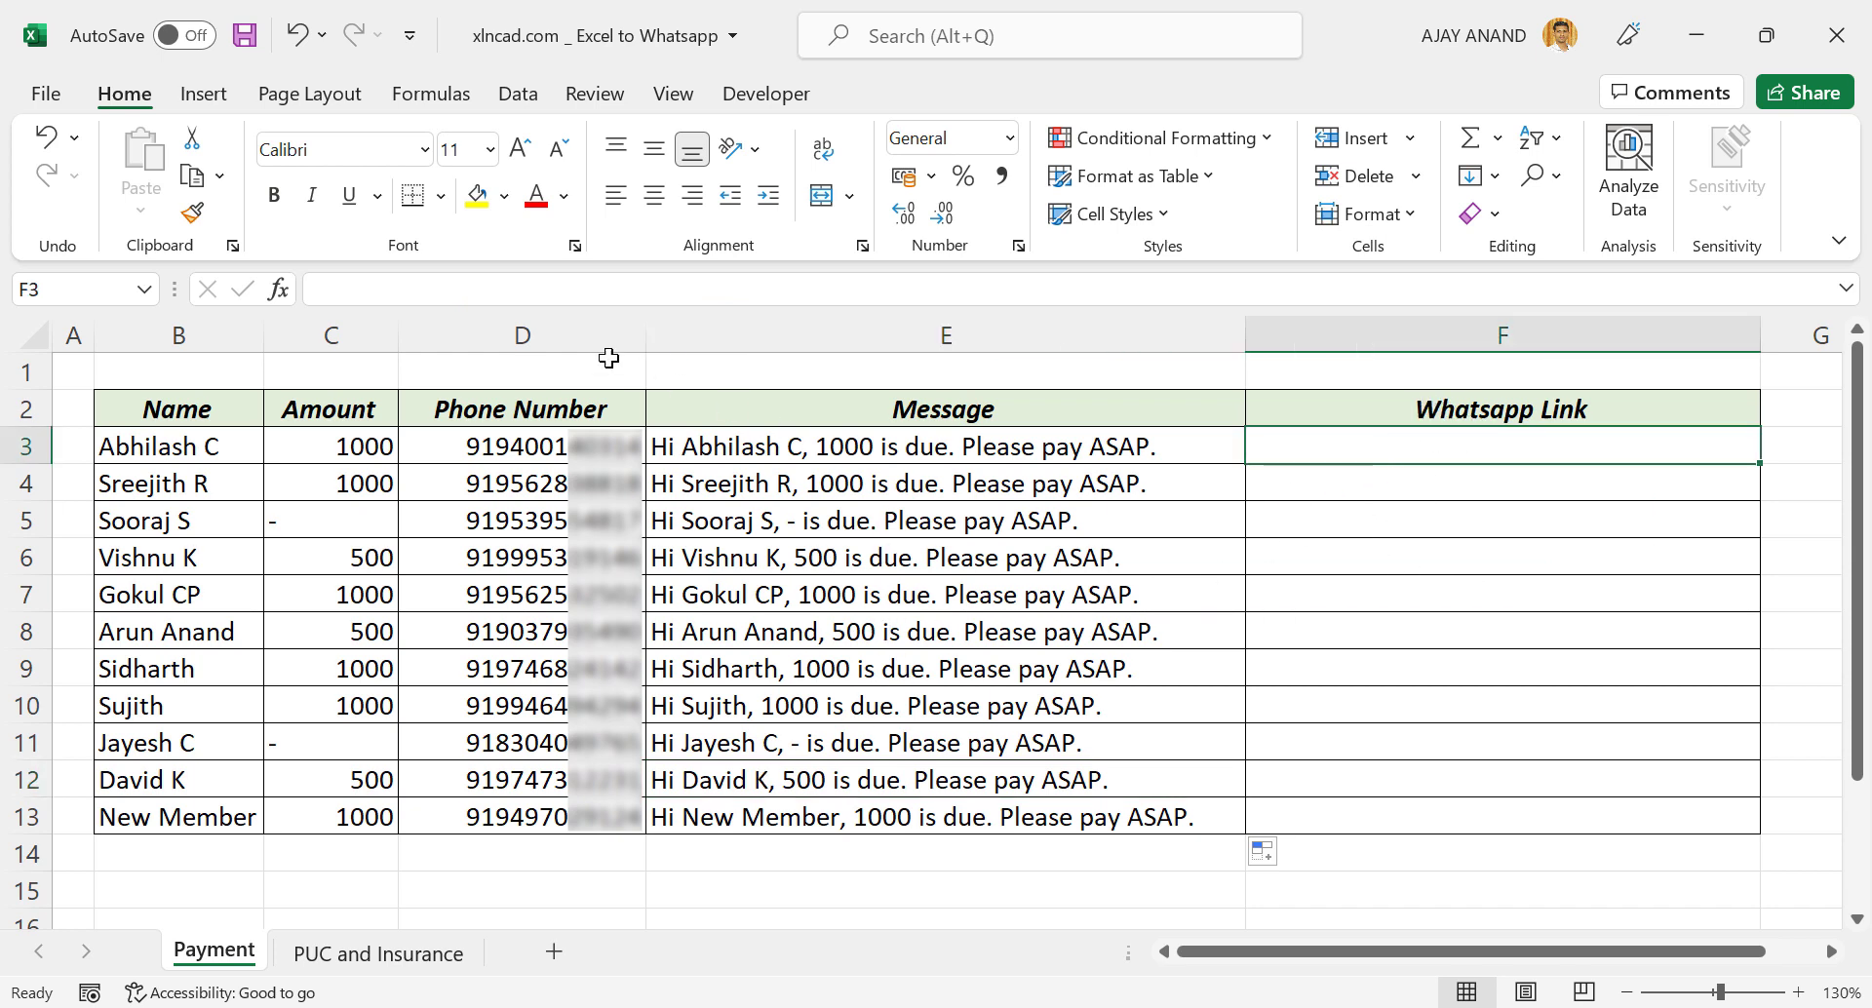
text(=hyperlink)
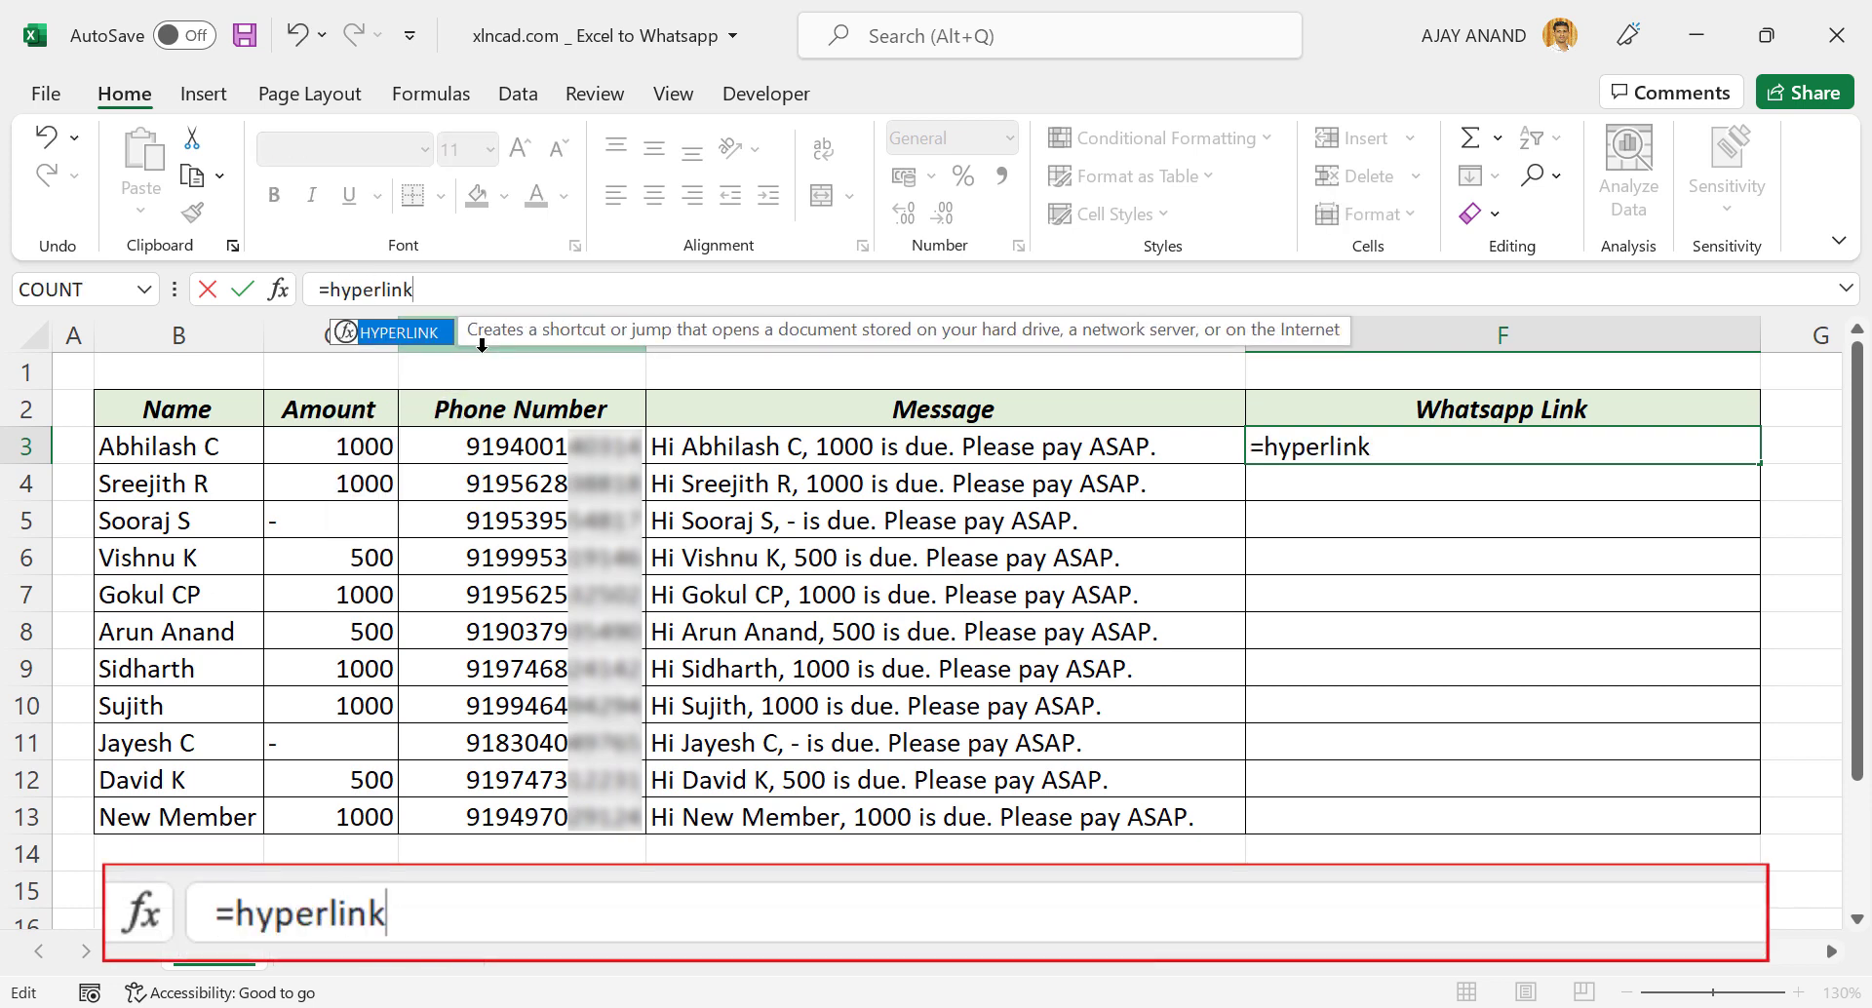
text(()
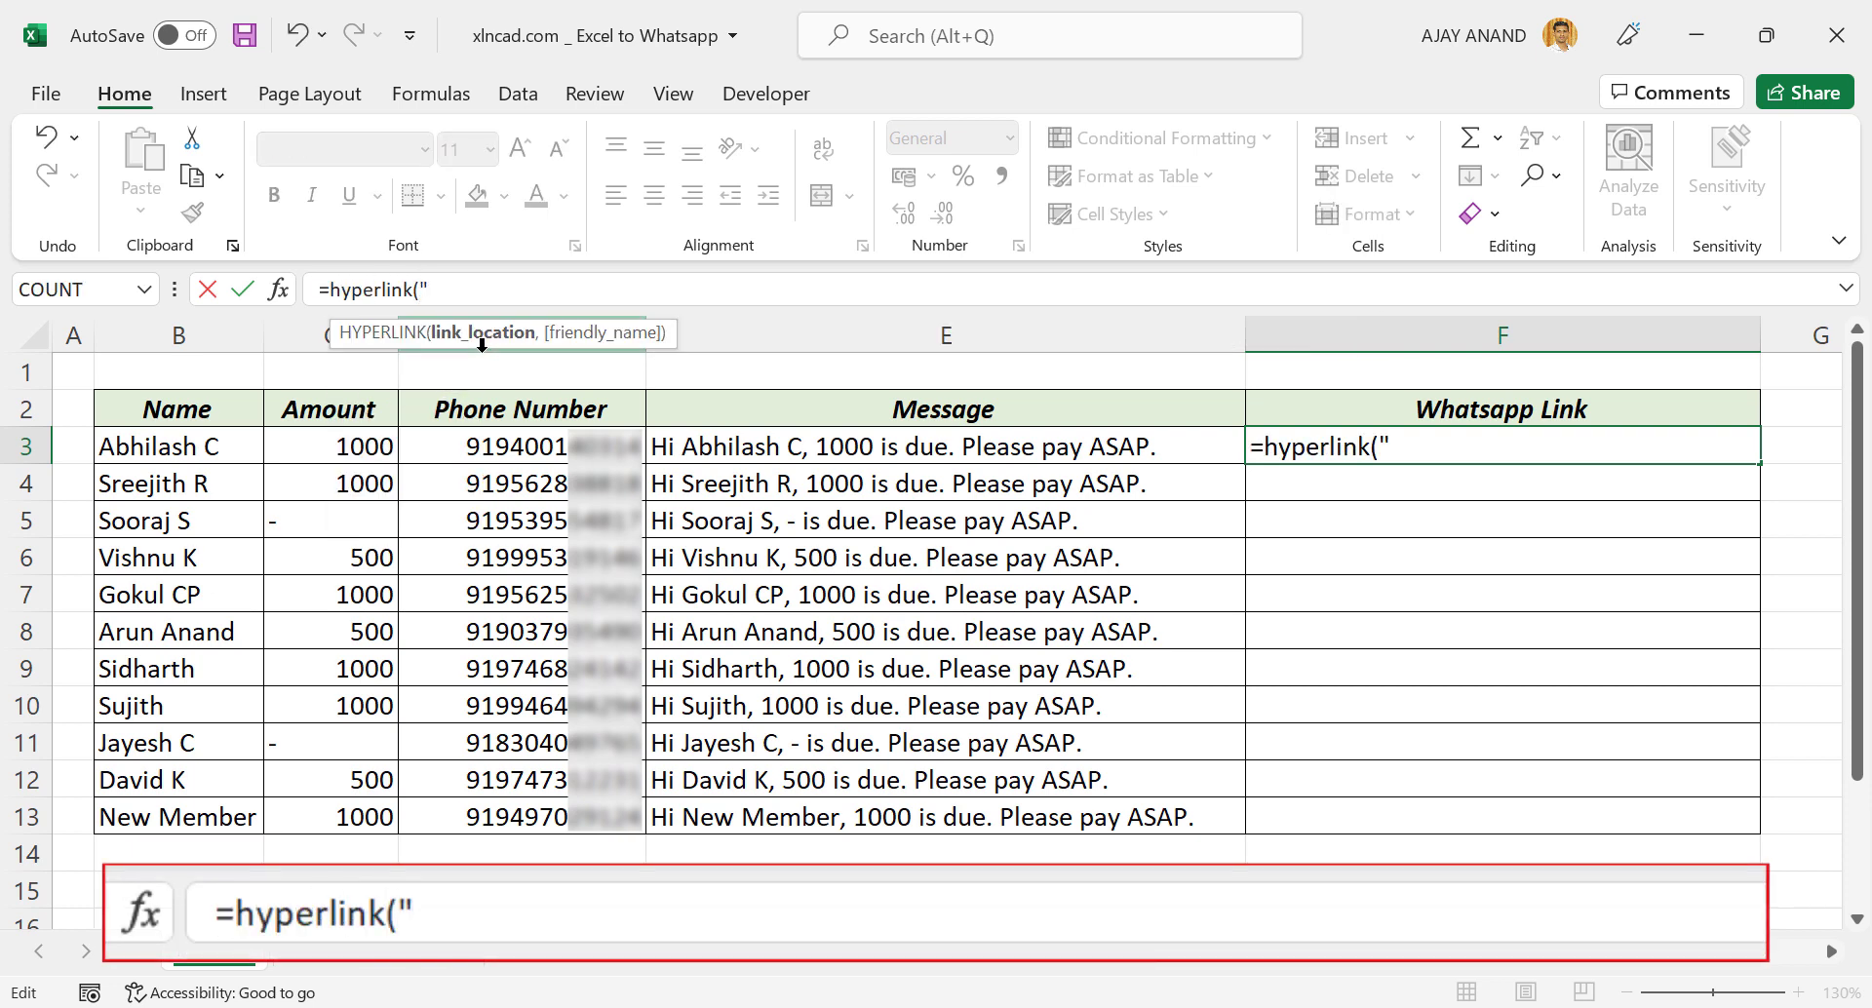
text("http)
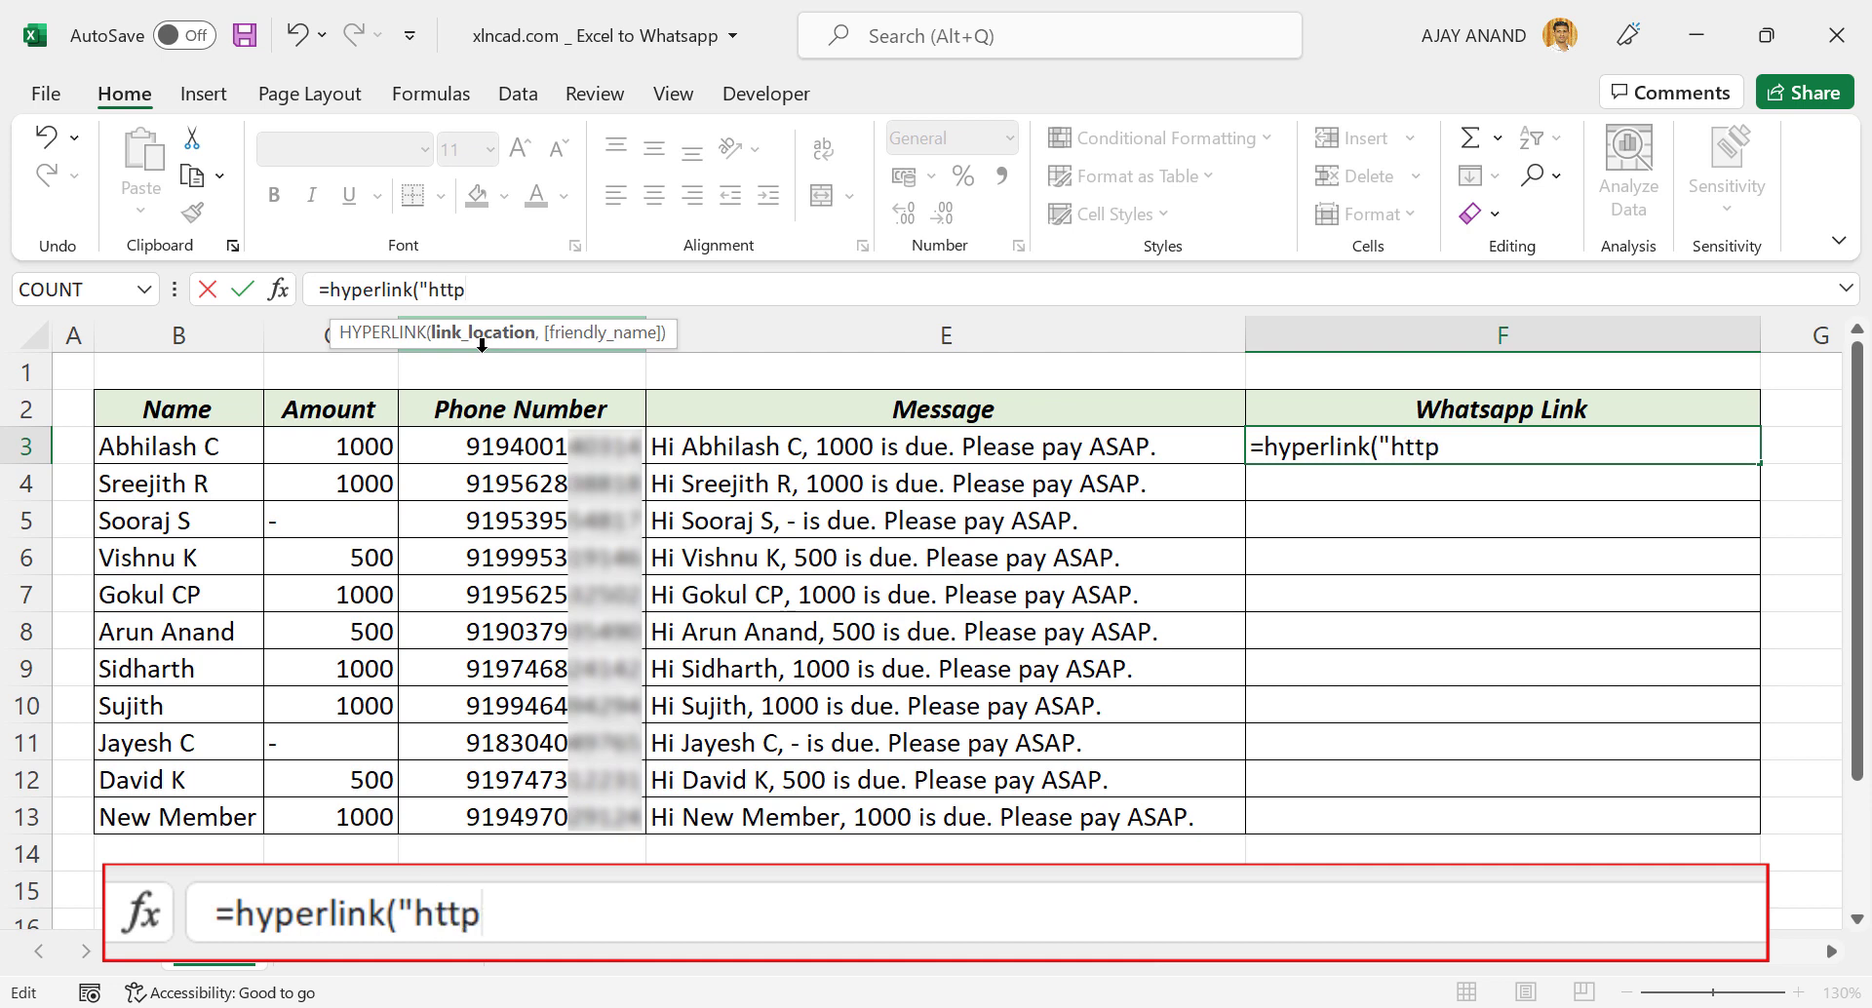
text(s://we)
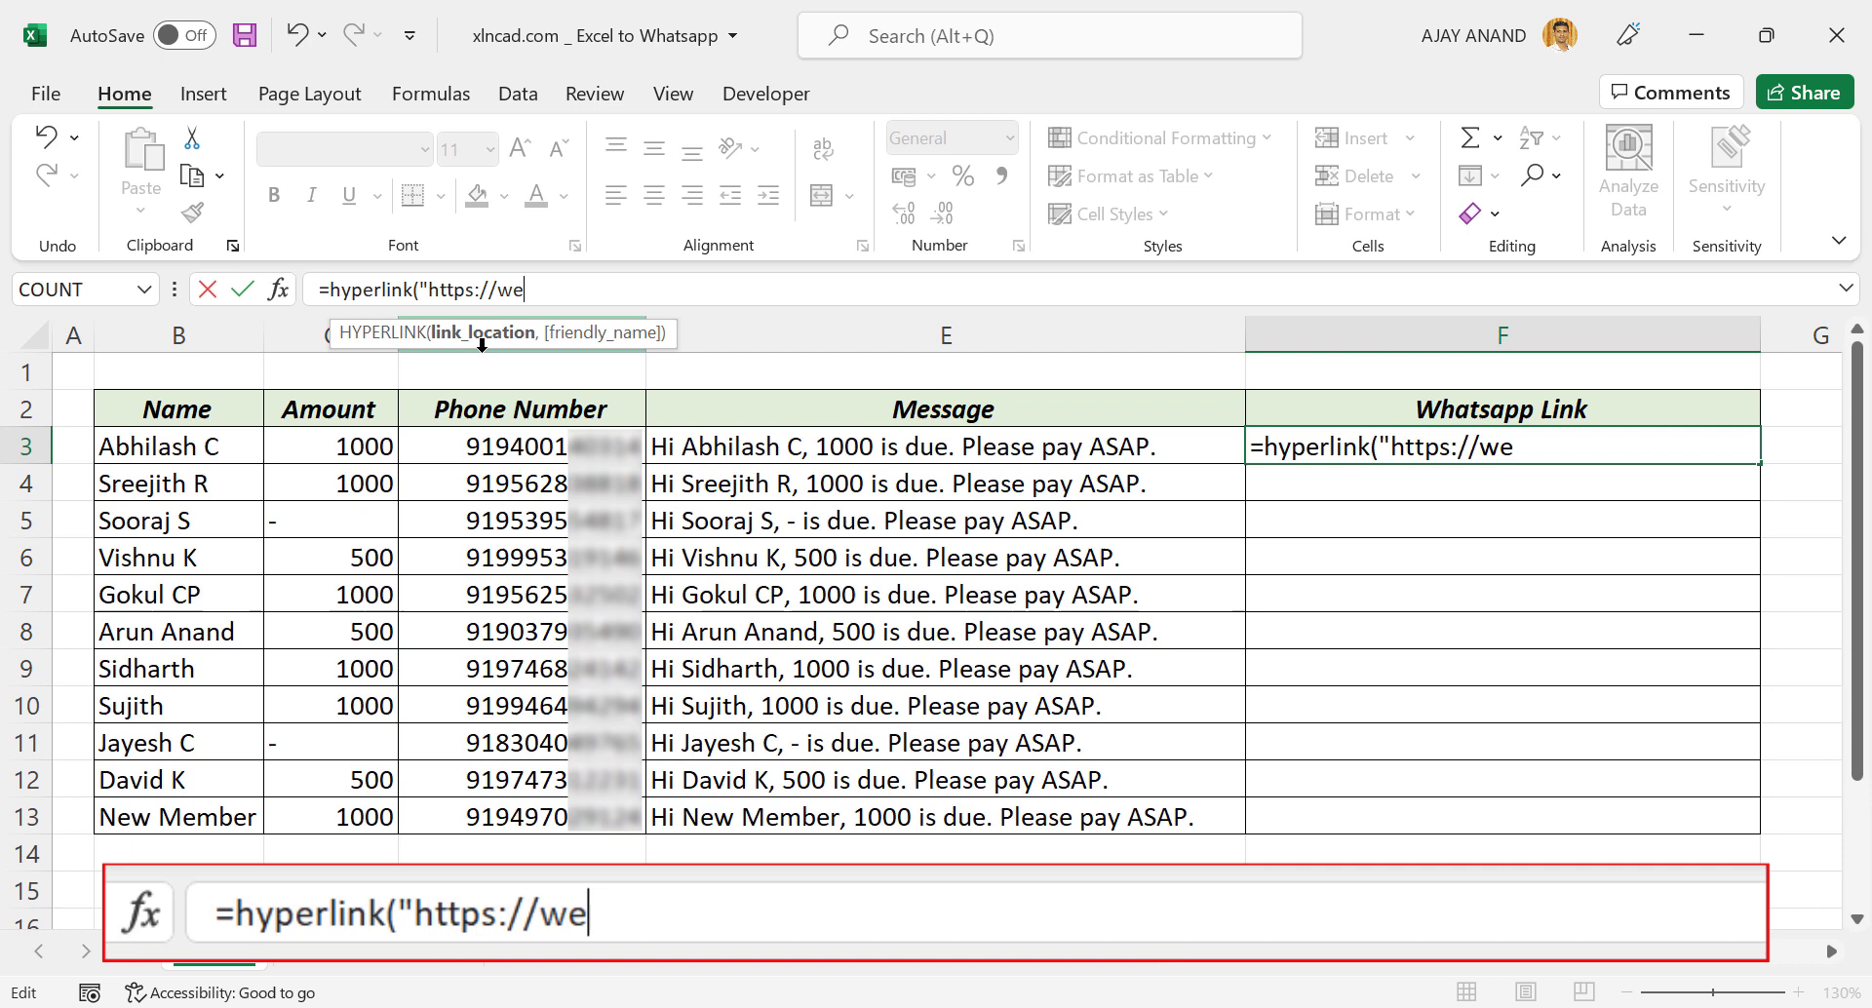
text(b.whats)
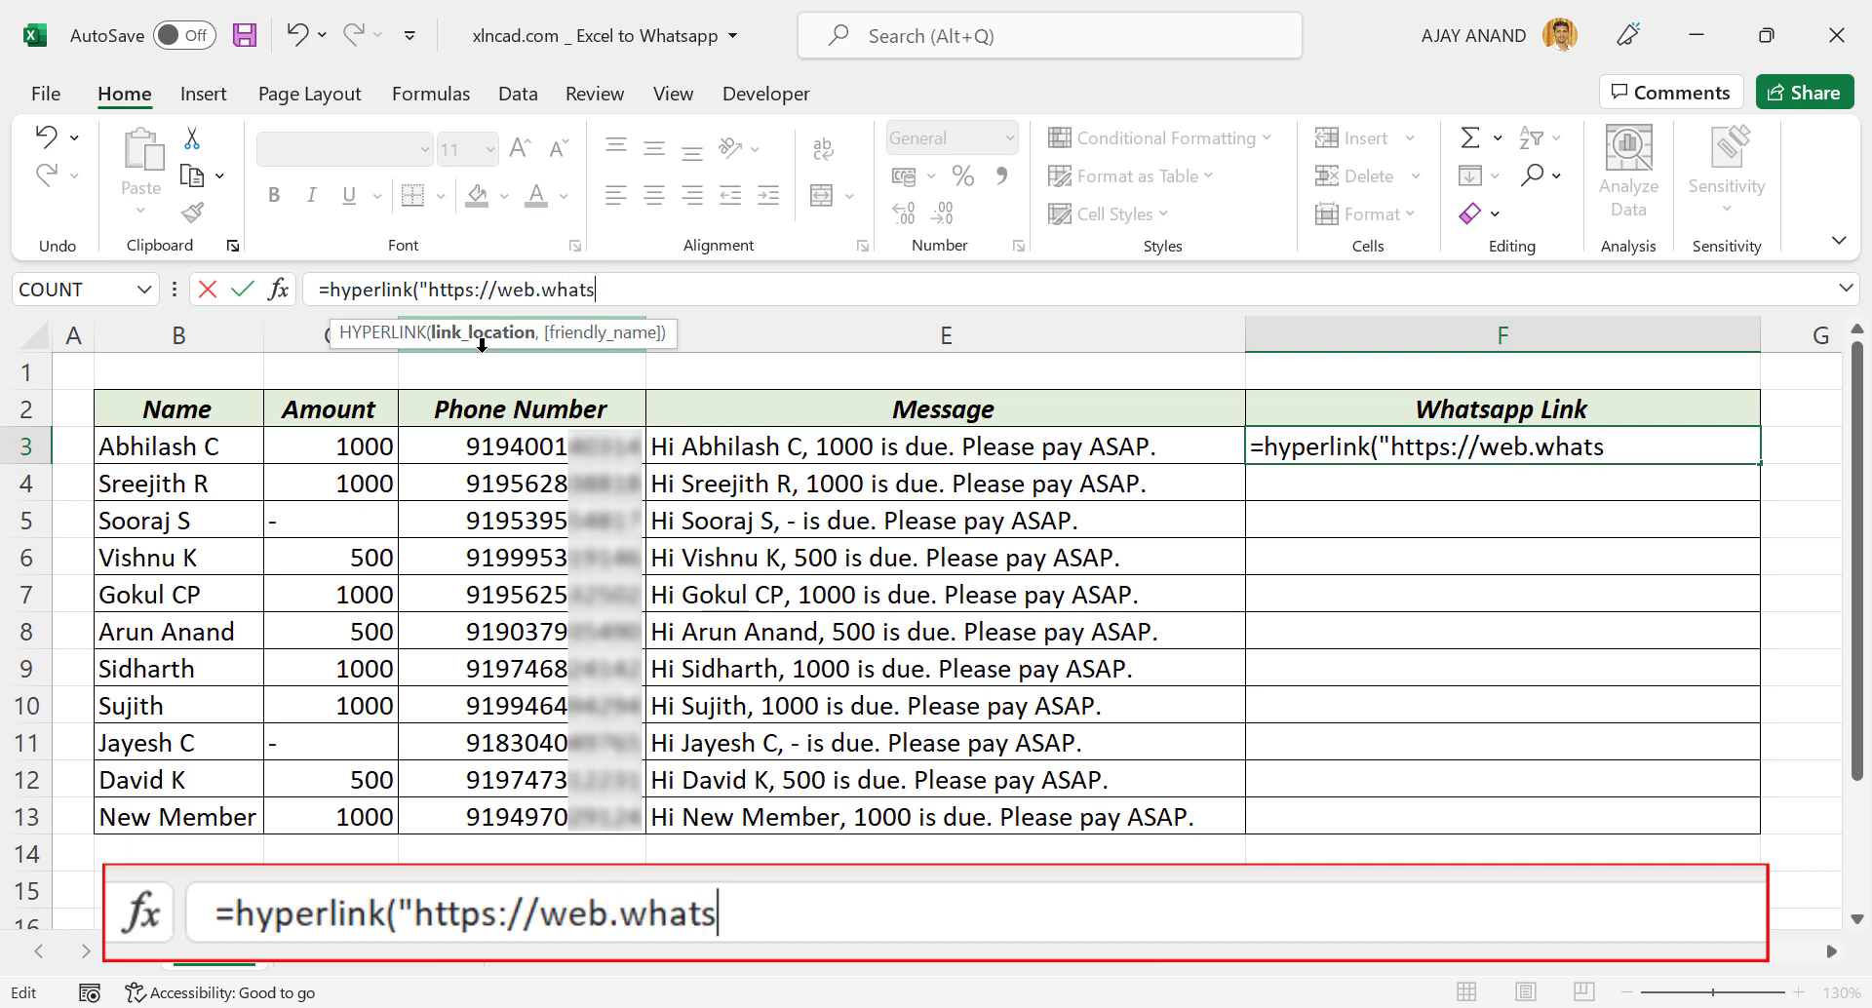
text(app.com)
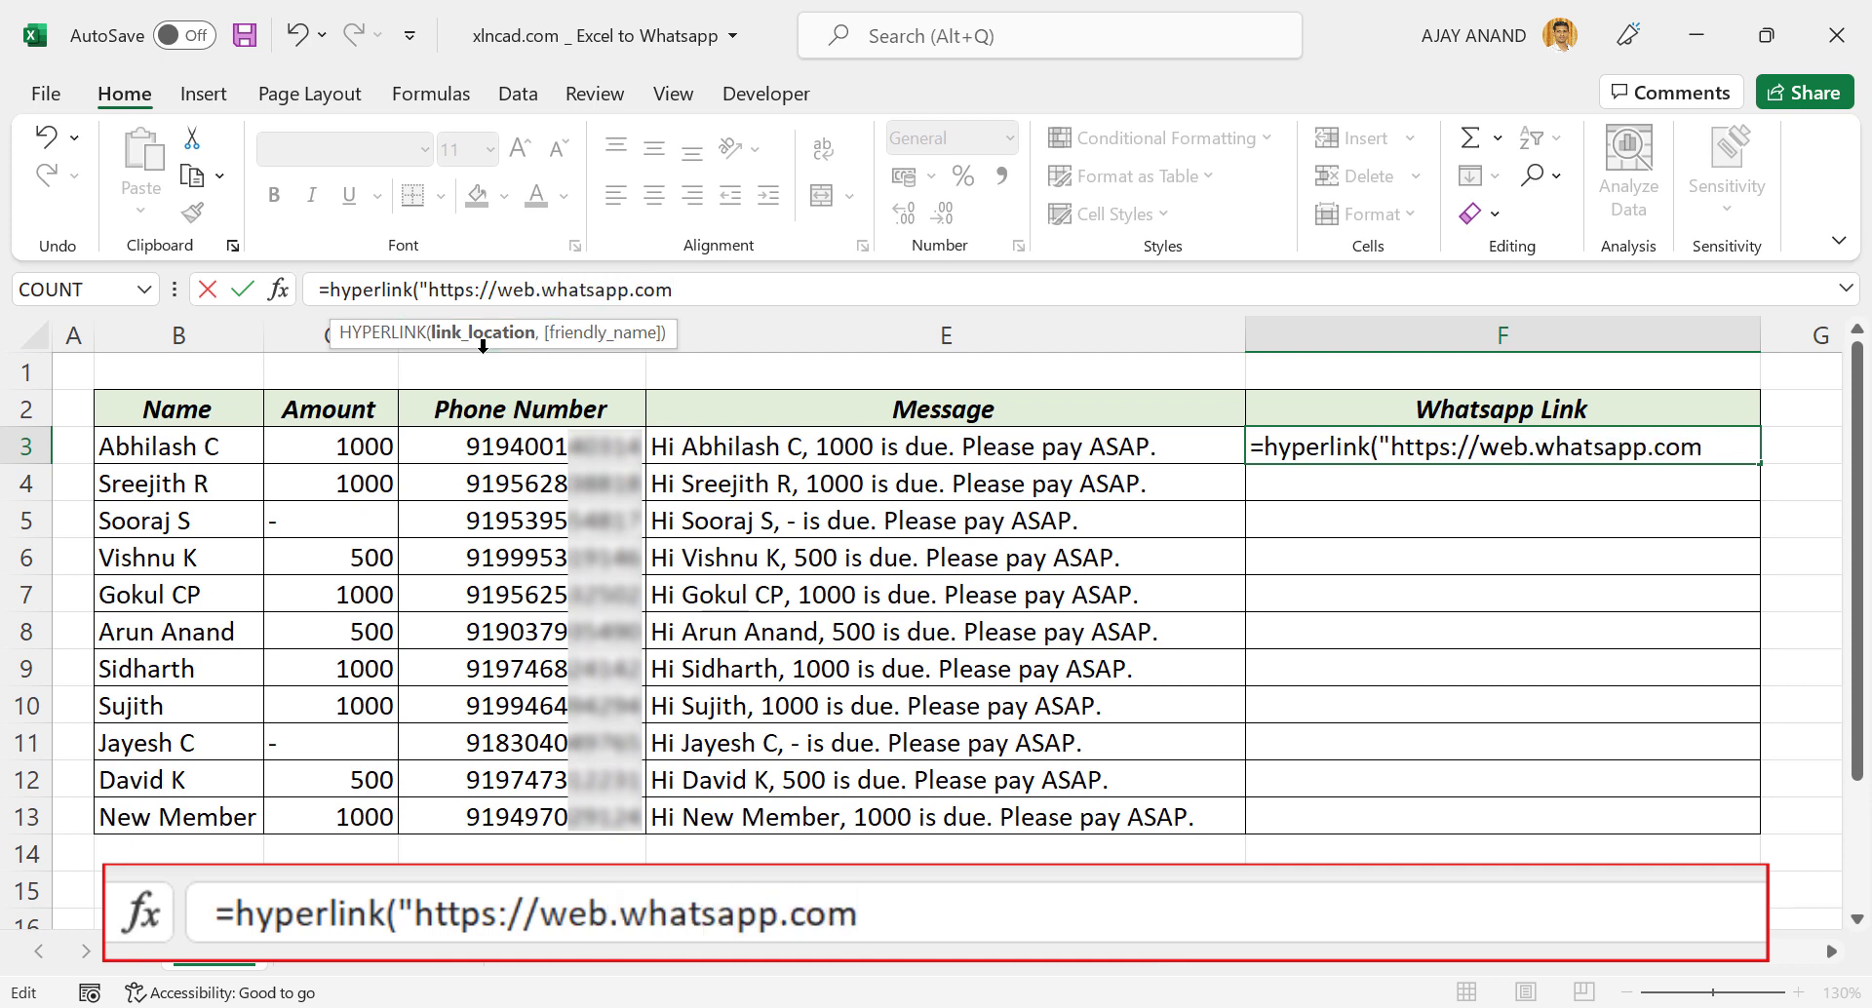
text(/send?)
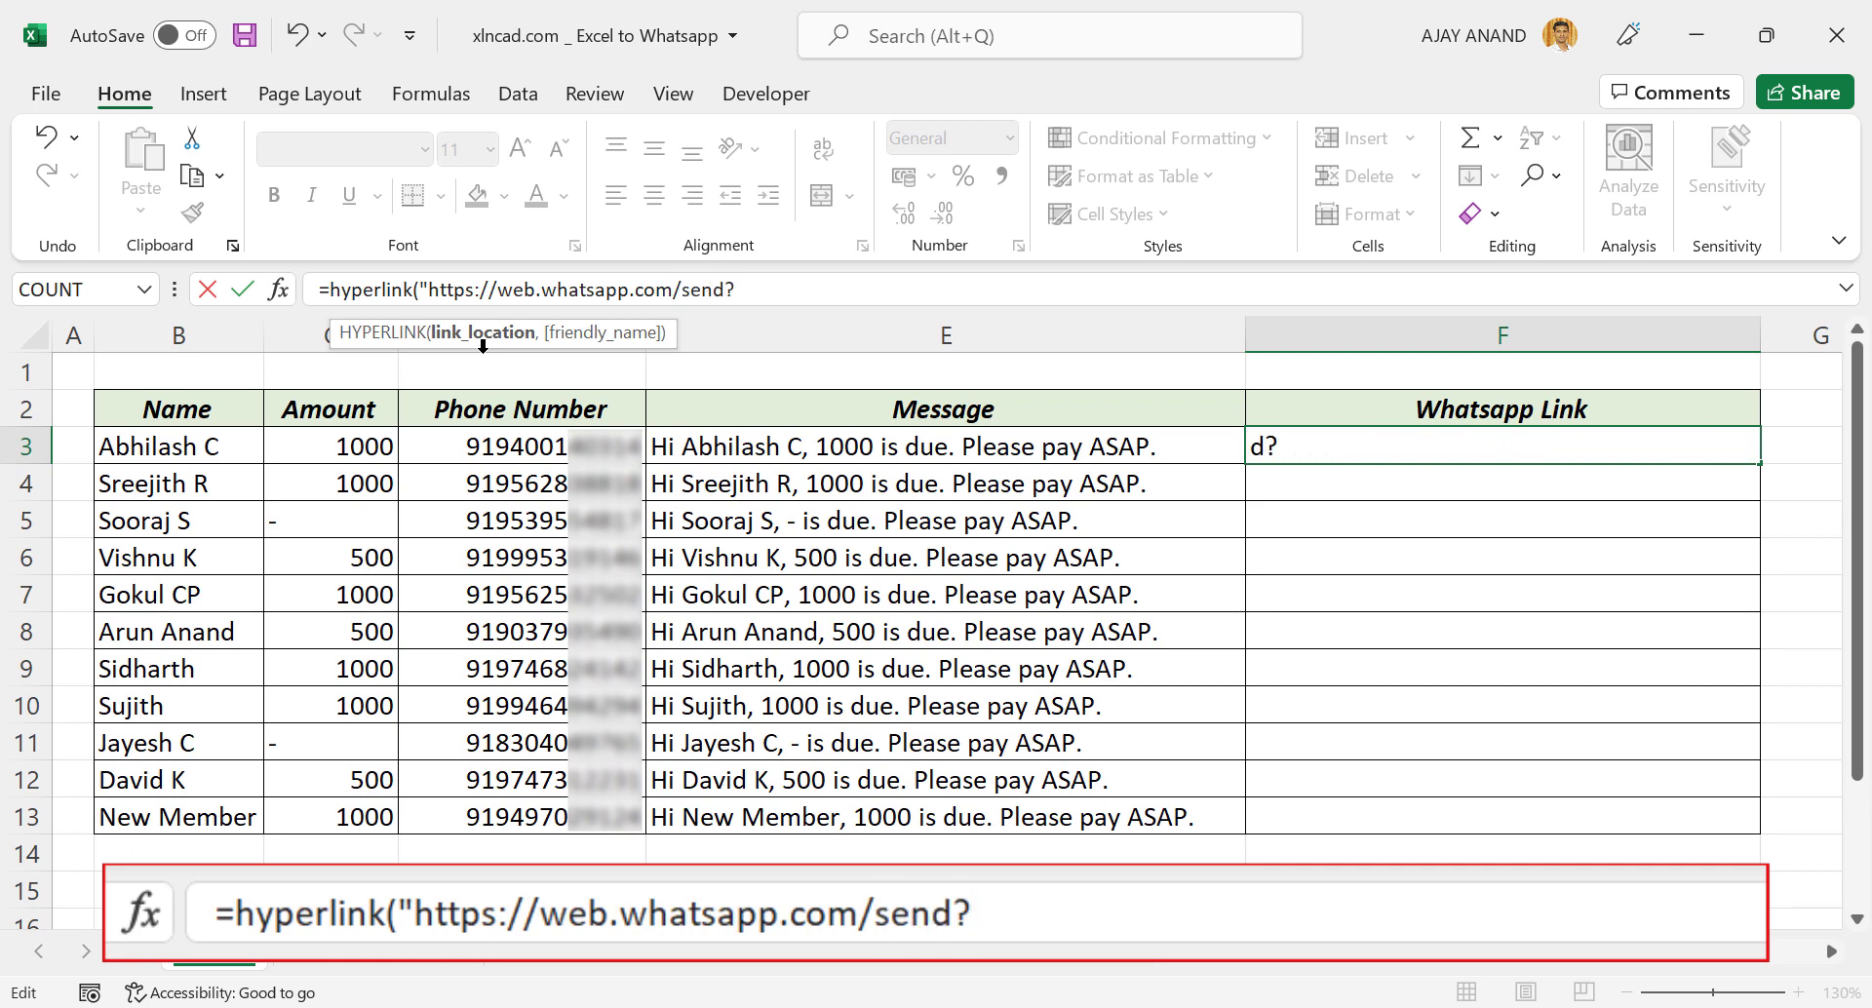
text(phone=)
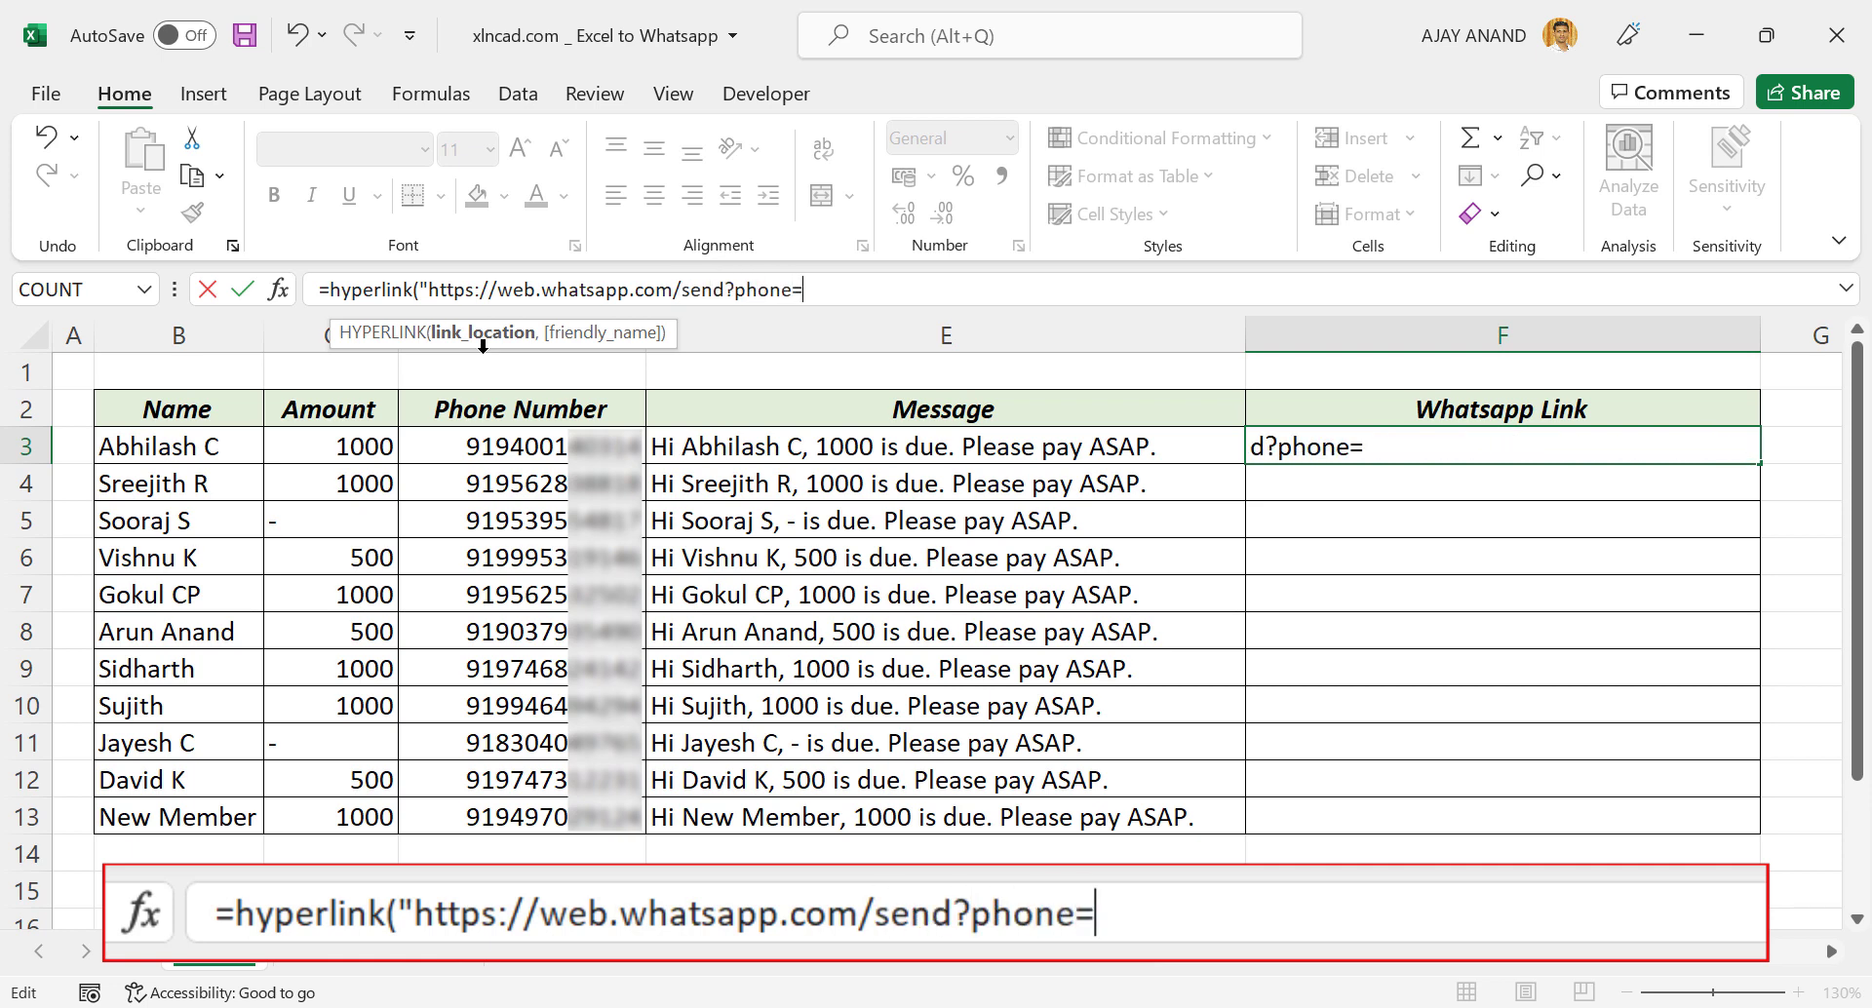
Extend the F3 link address with the phone number in D3, the parameter "&text=" and the message in E3.
text("&)
click(441, 444)
text(&"&text=")
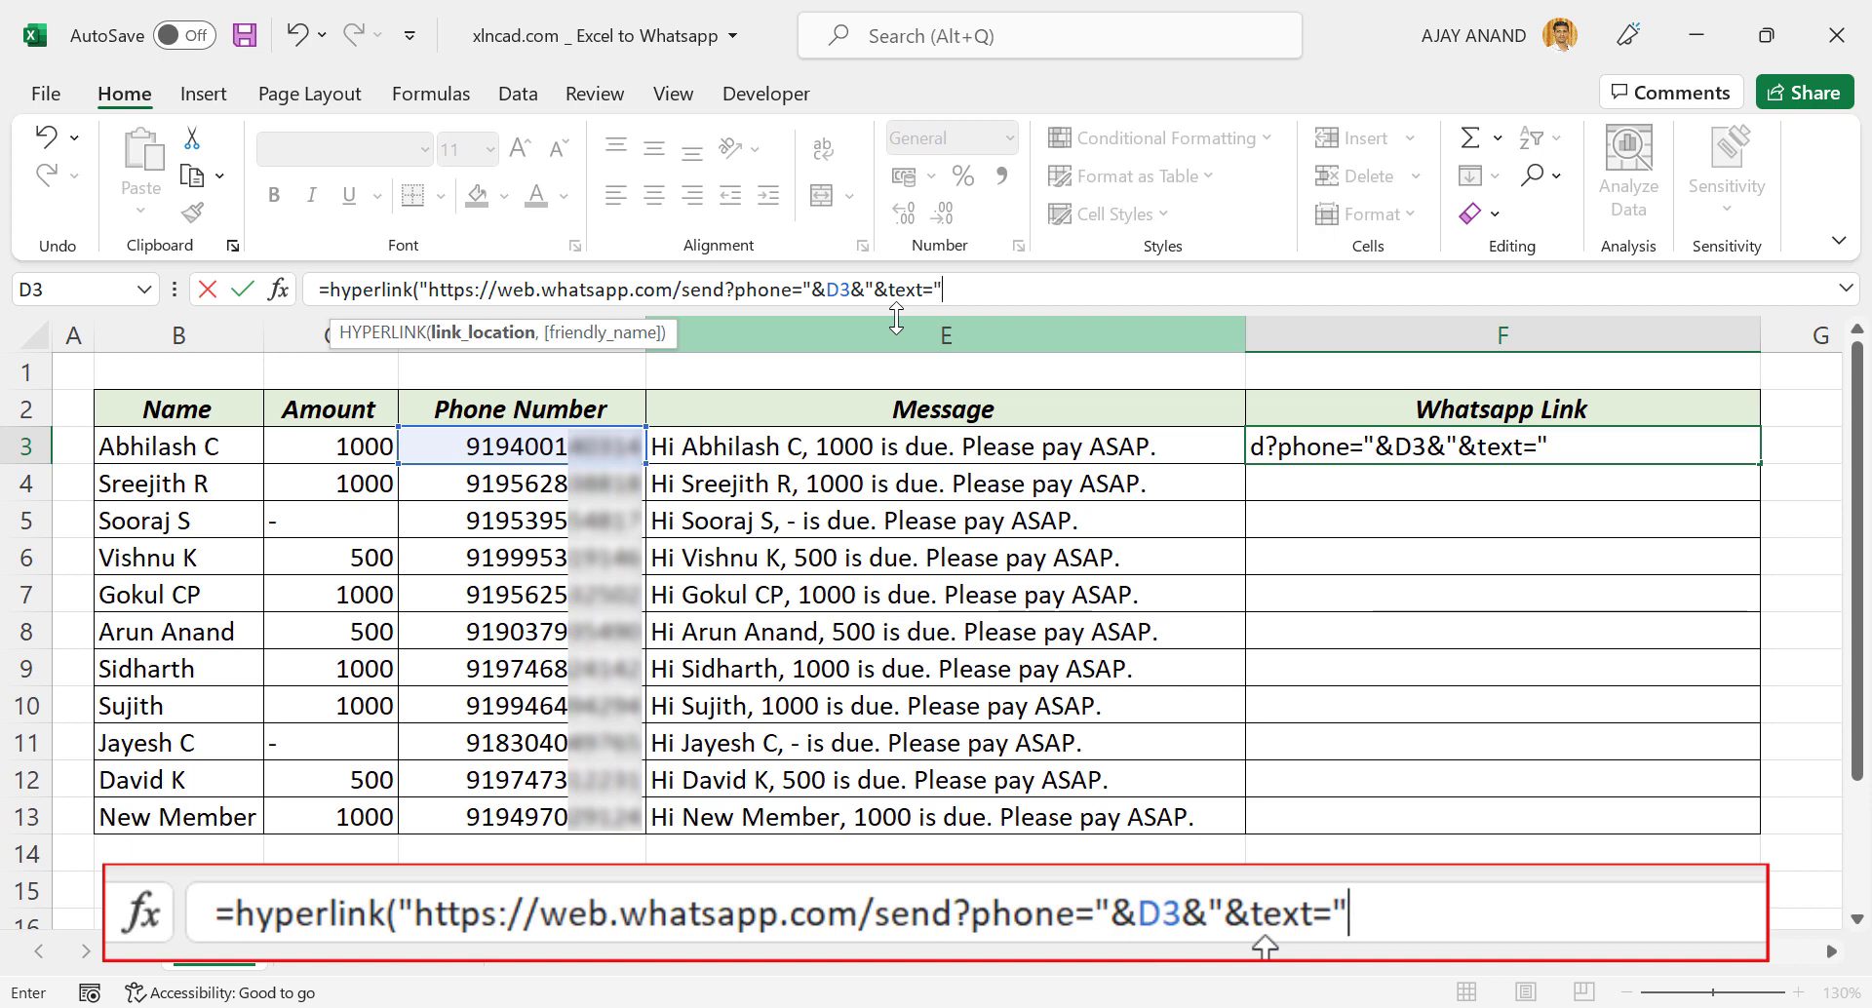
text(&)
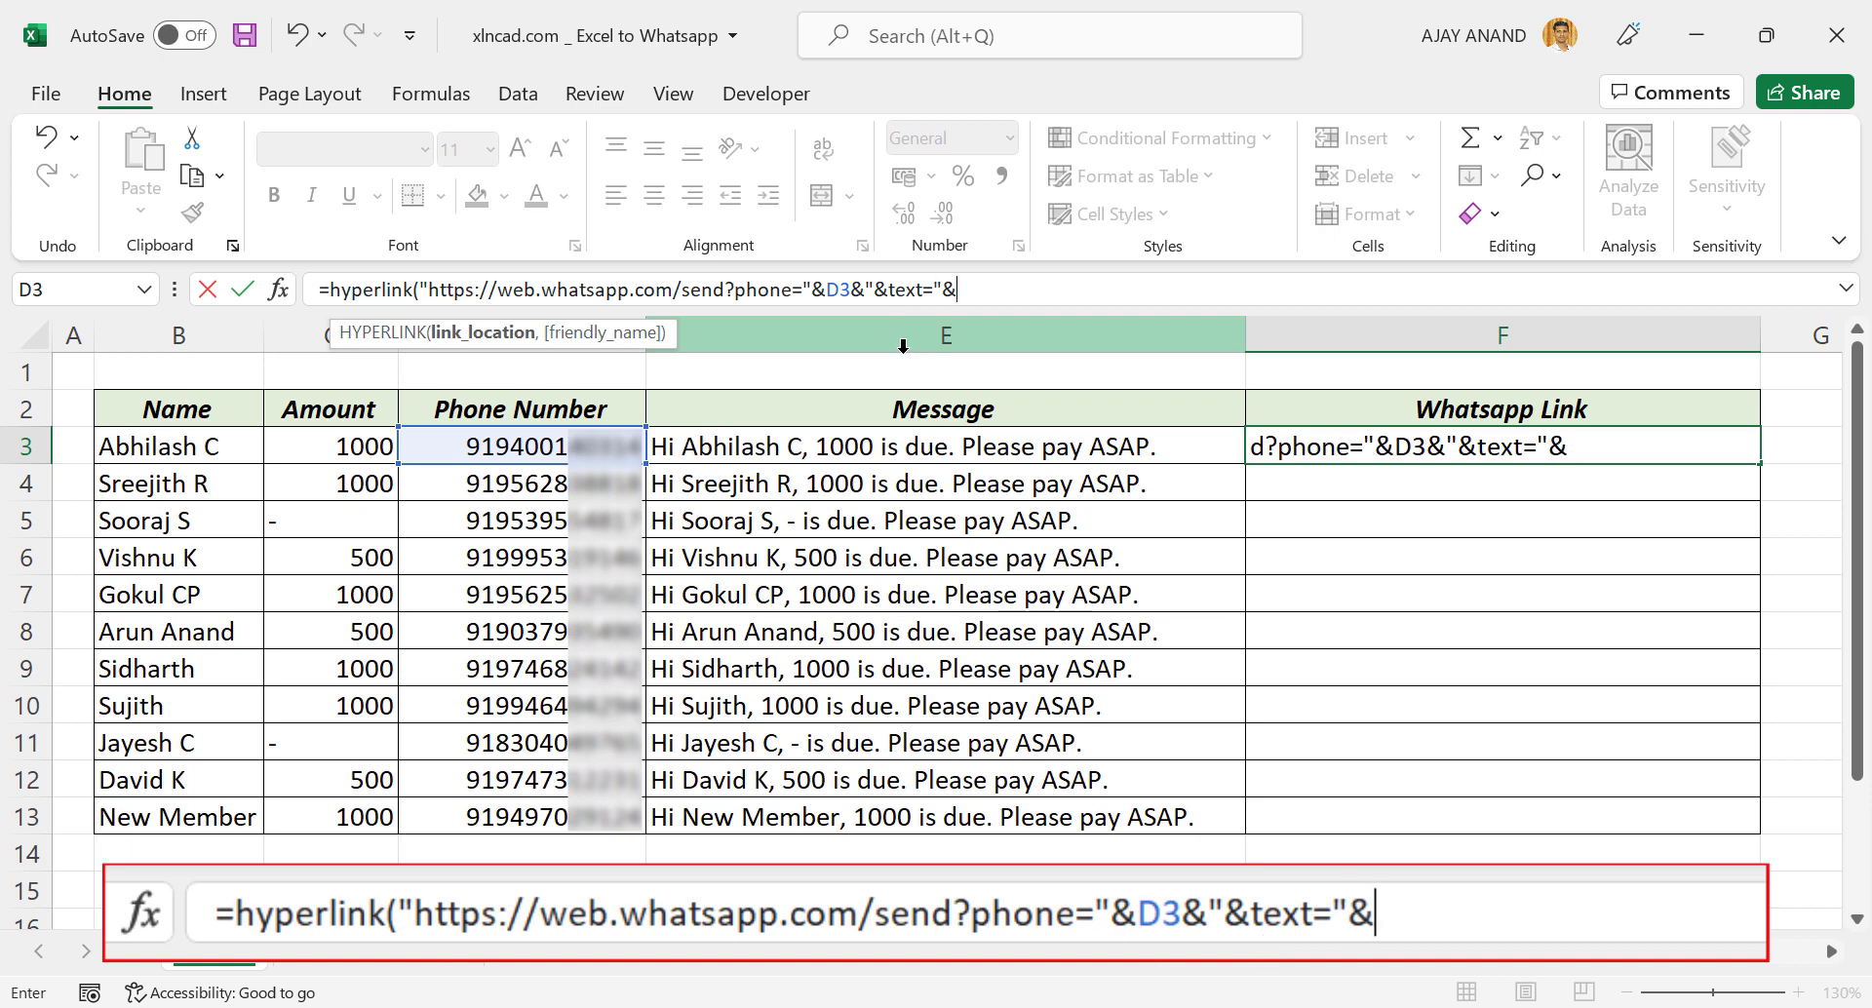
click(762, 446)
Finish the F3 formula with the friendly name "Send Message" and fill it down to F13.
text(,)
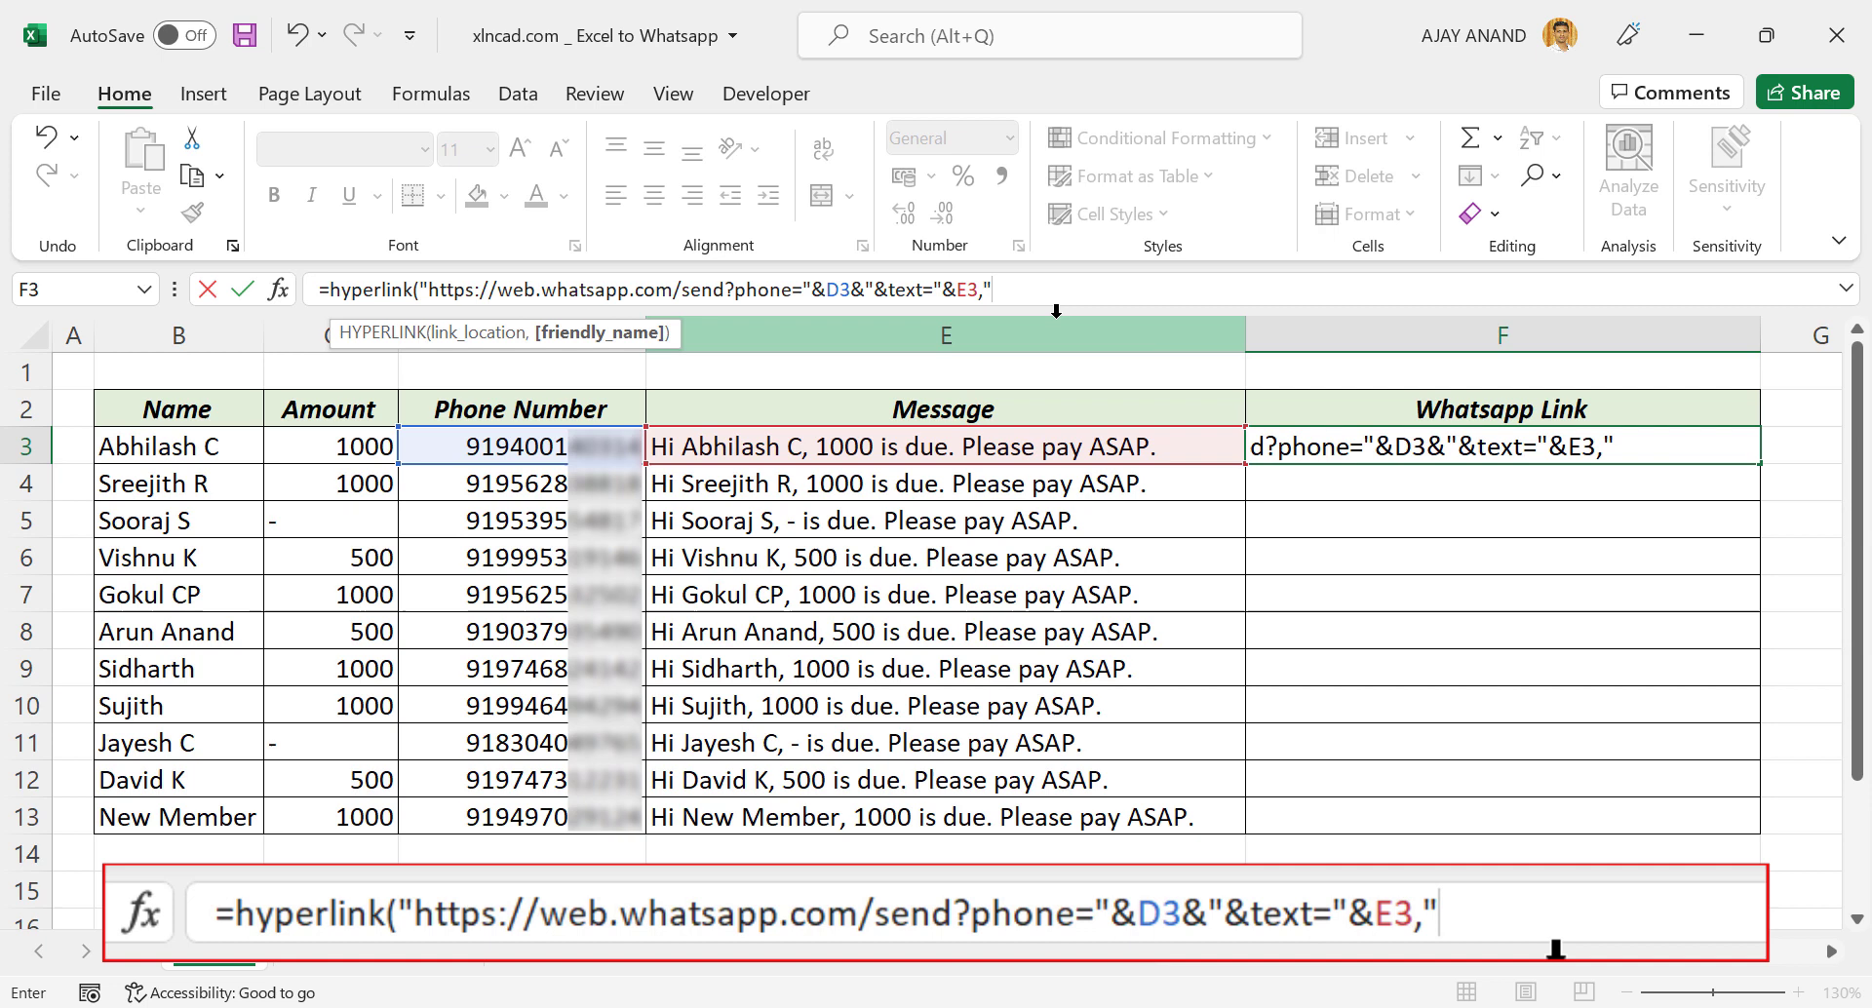
text("Send Message")
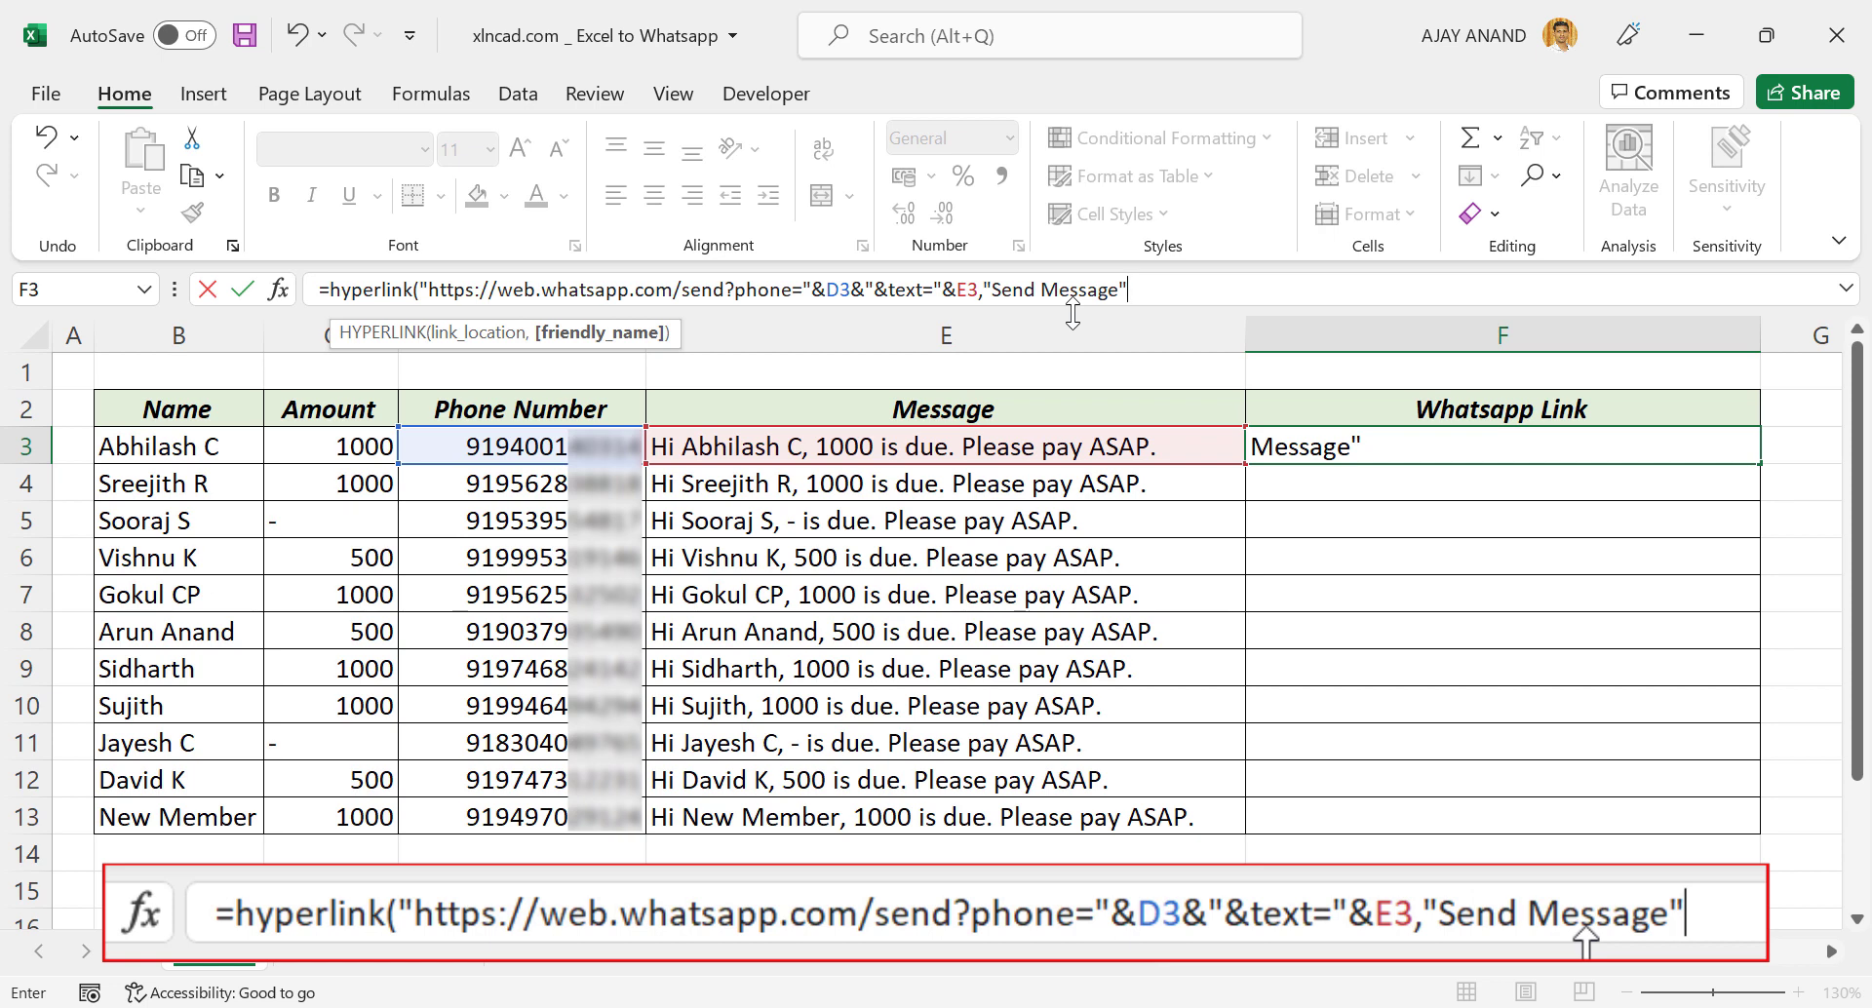
text())
key(Return)
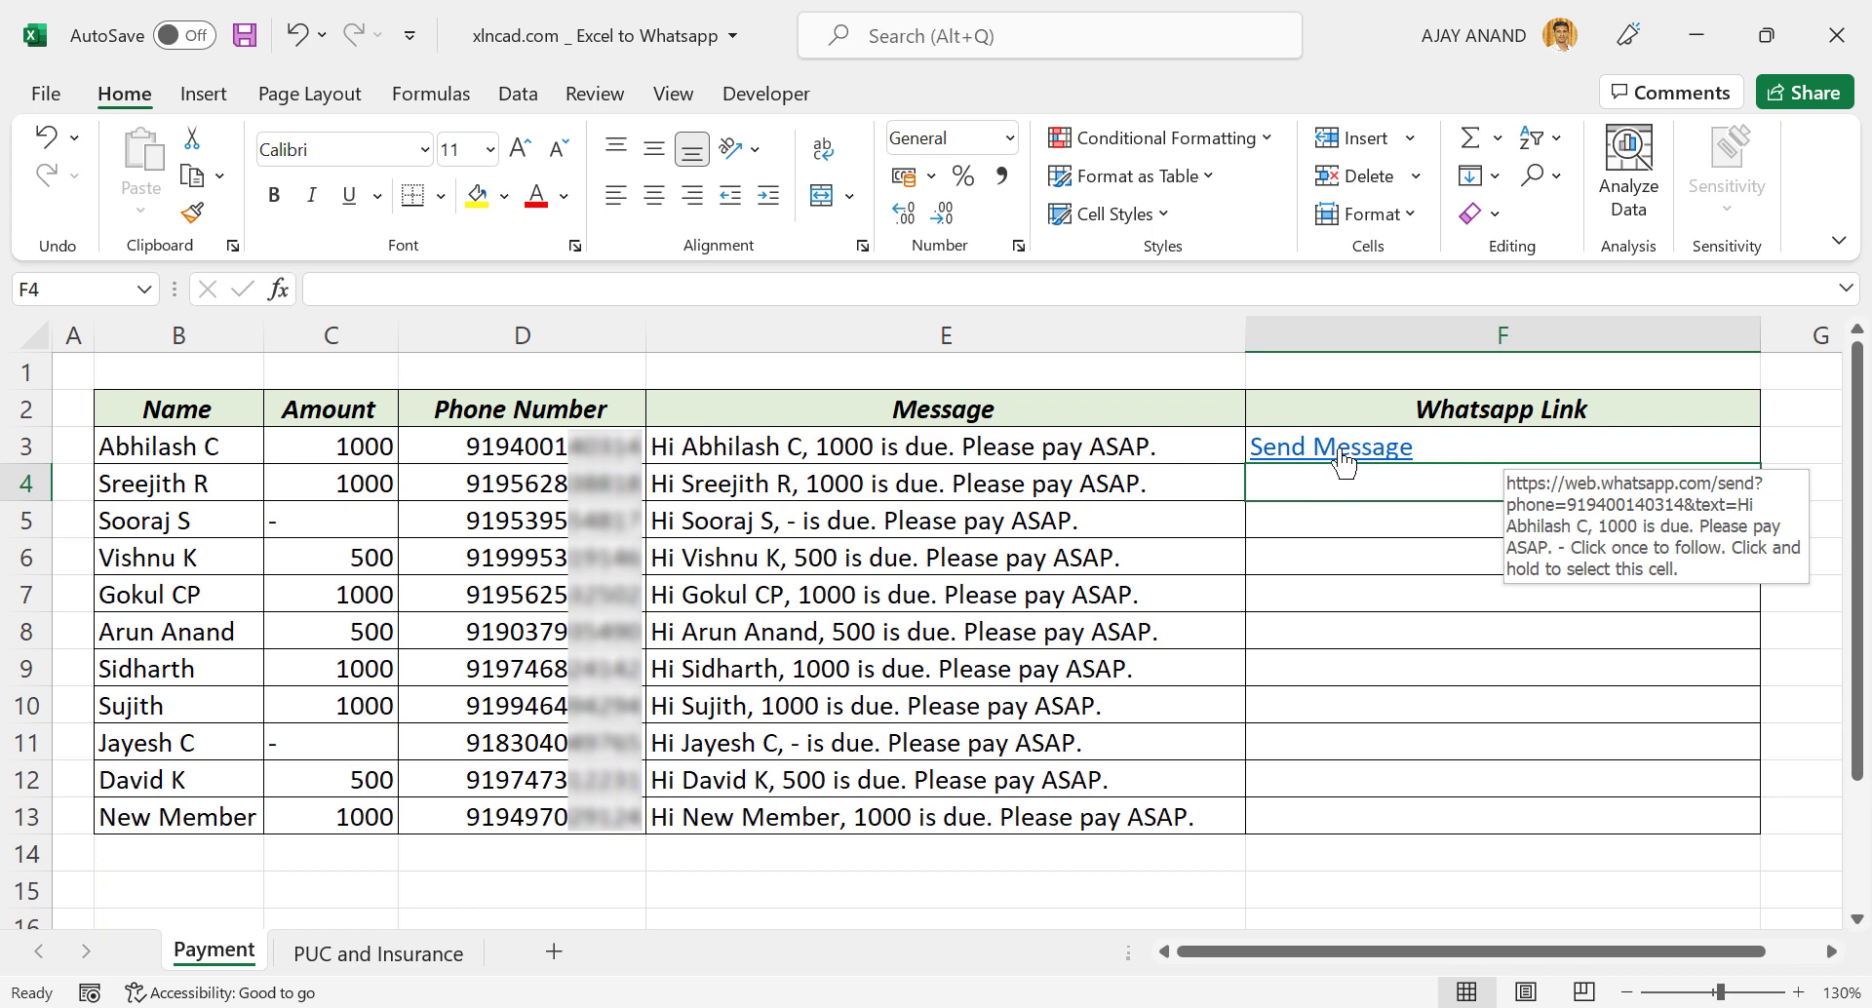
click(1714, 450)
drag(1765, 464, 1766, 830)
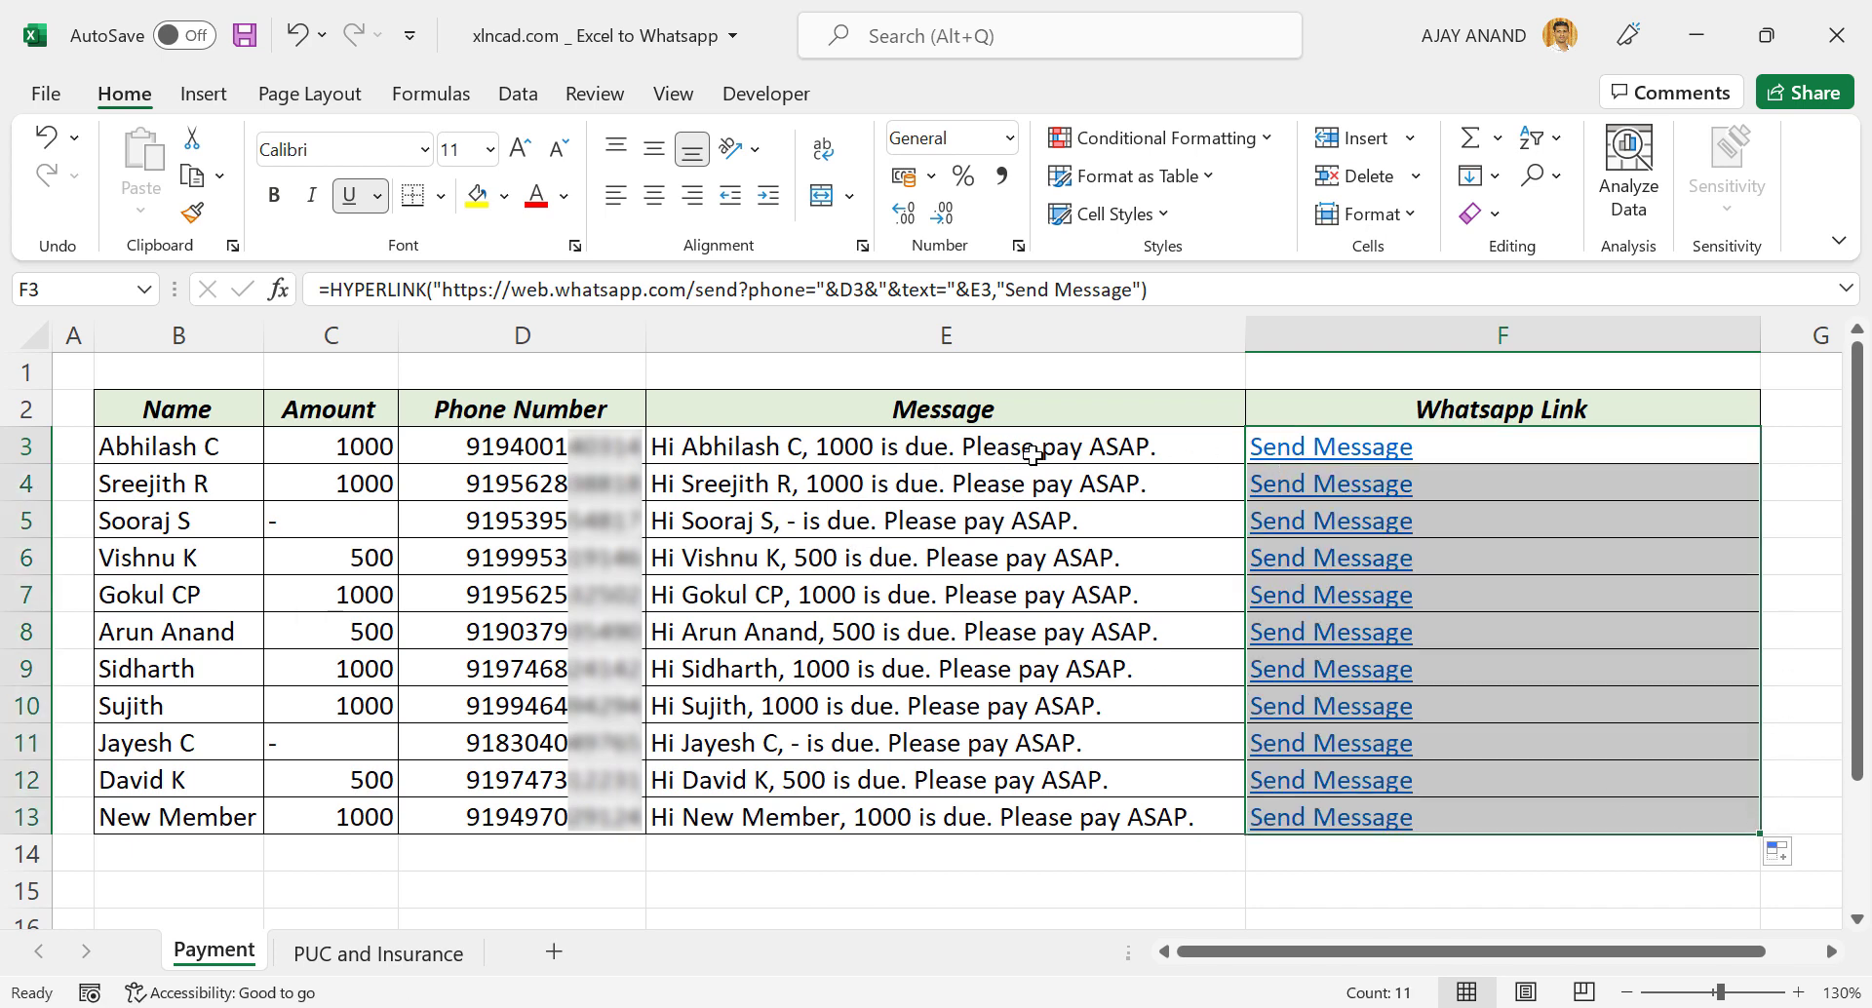
Open the Send Message link in F3 in WhatsApp Web and send the prefilled payment reminder.
click(1320, 450)
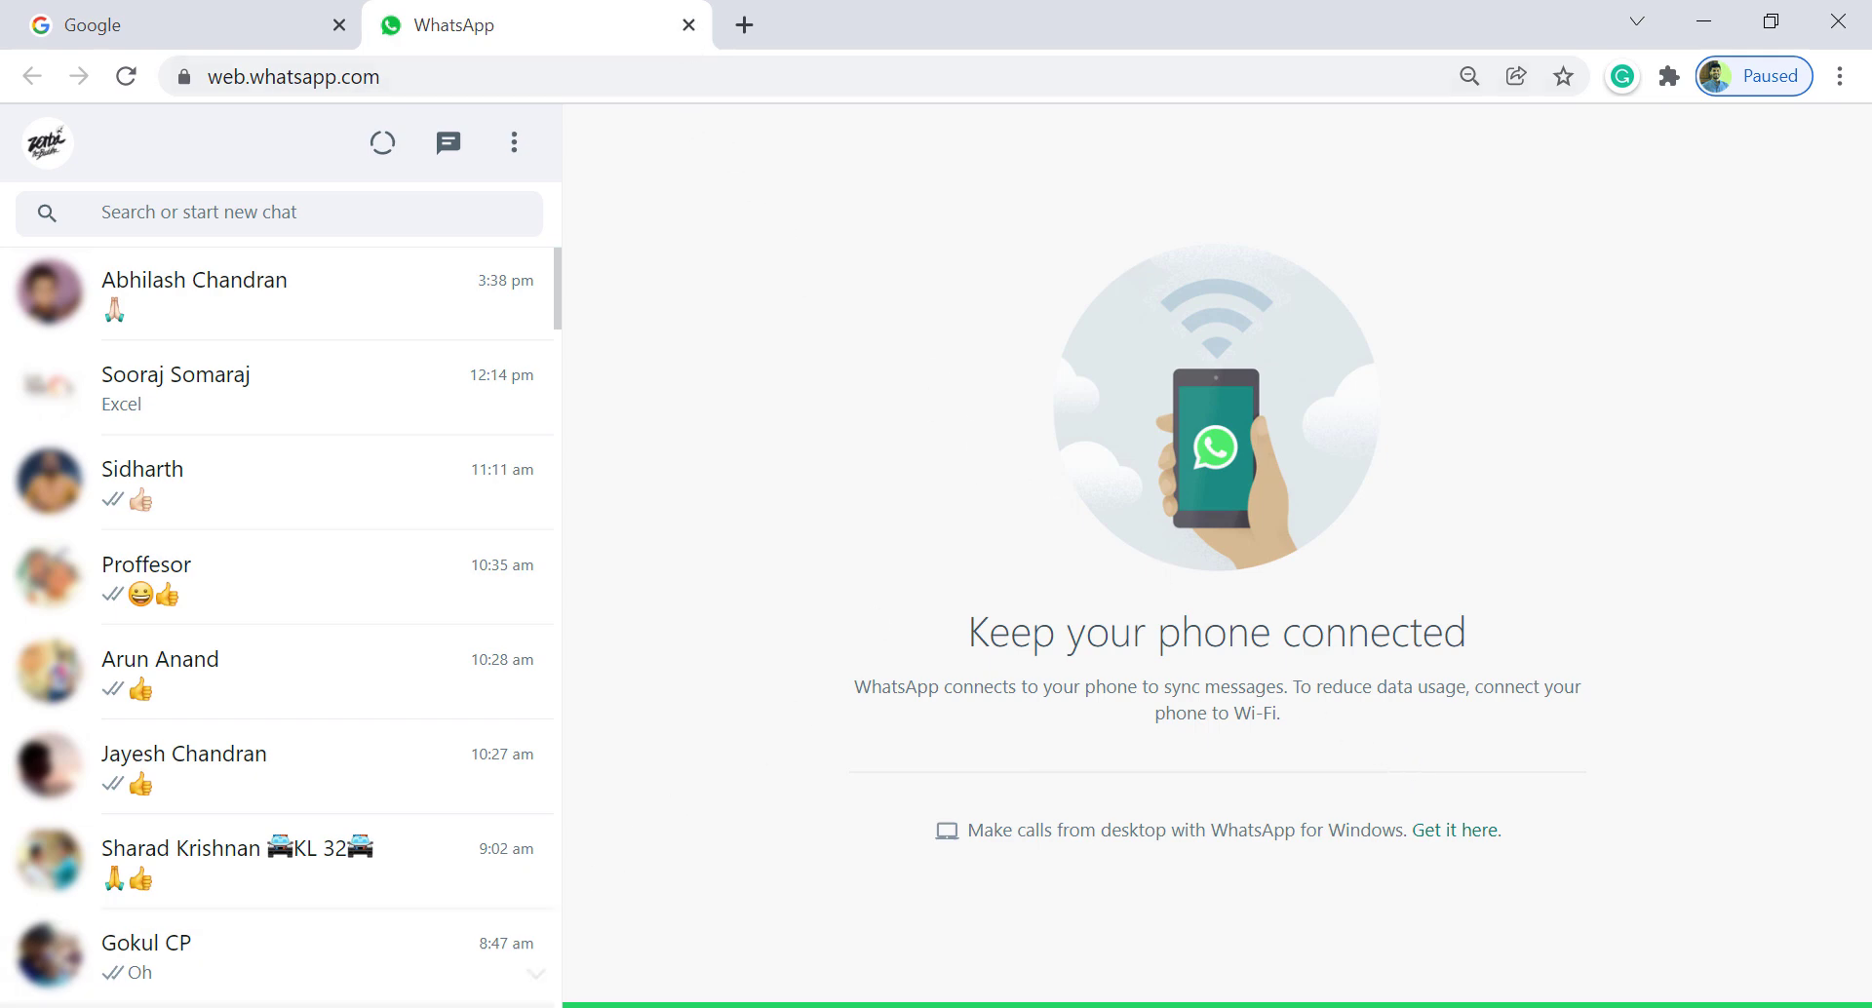
key(alt+Tab)
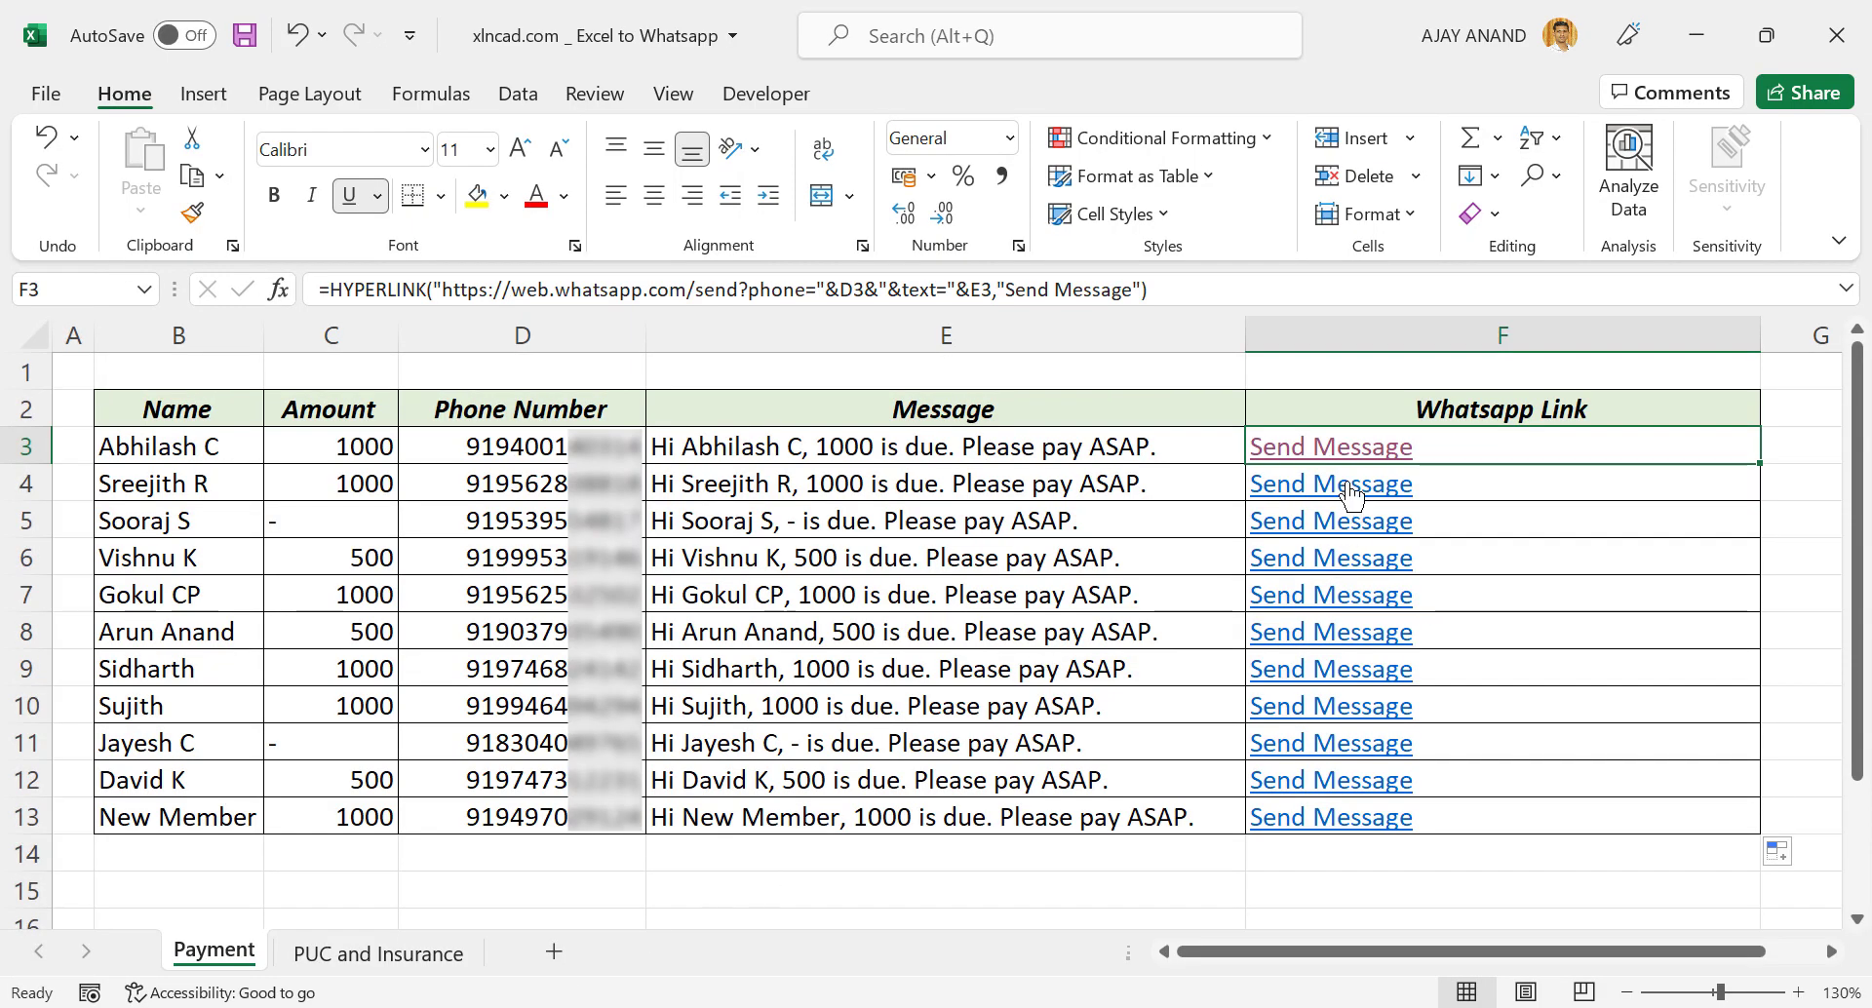
click(1306, 453)
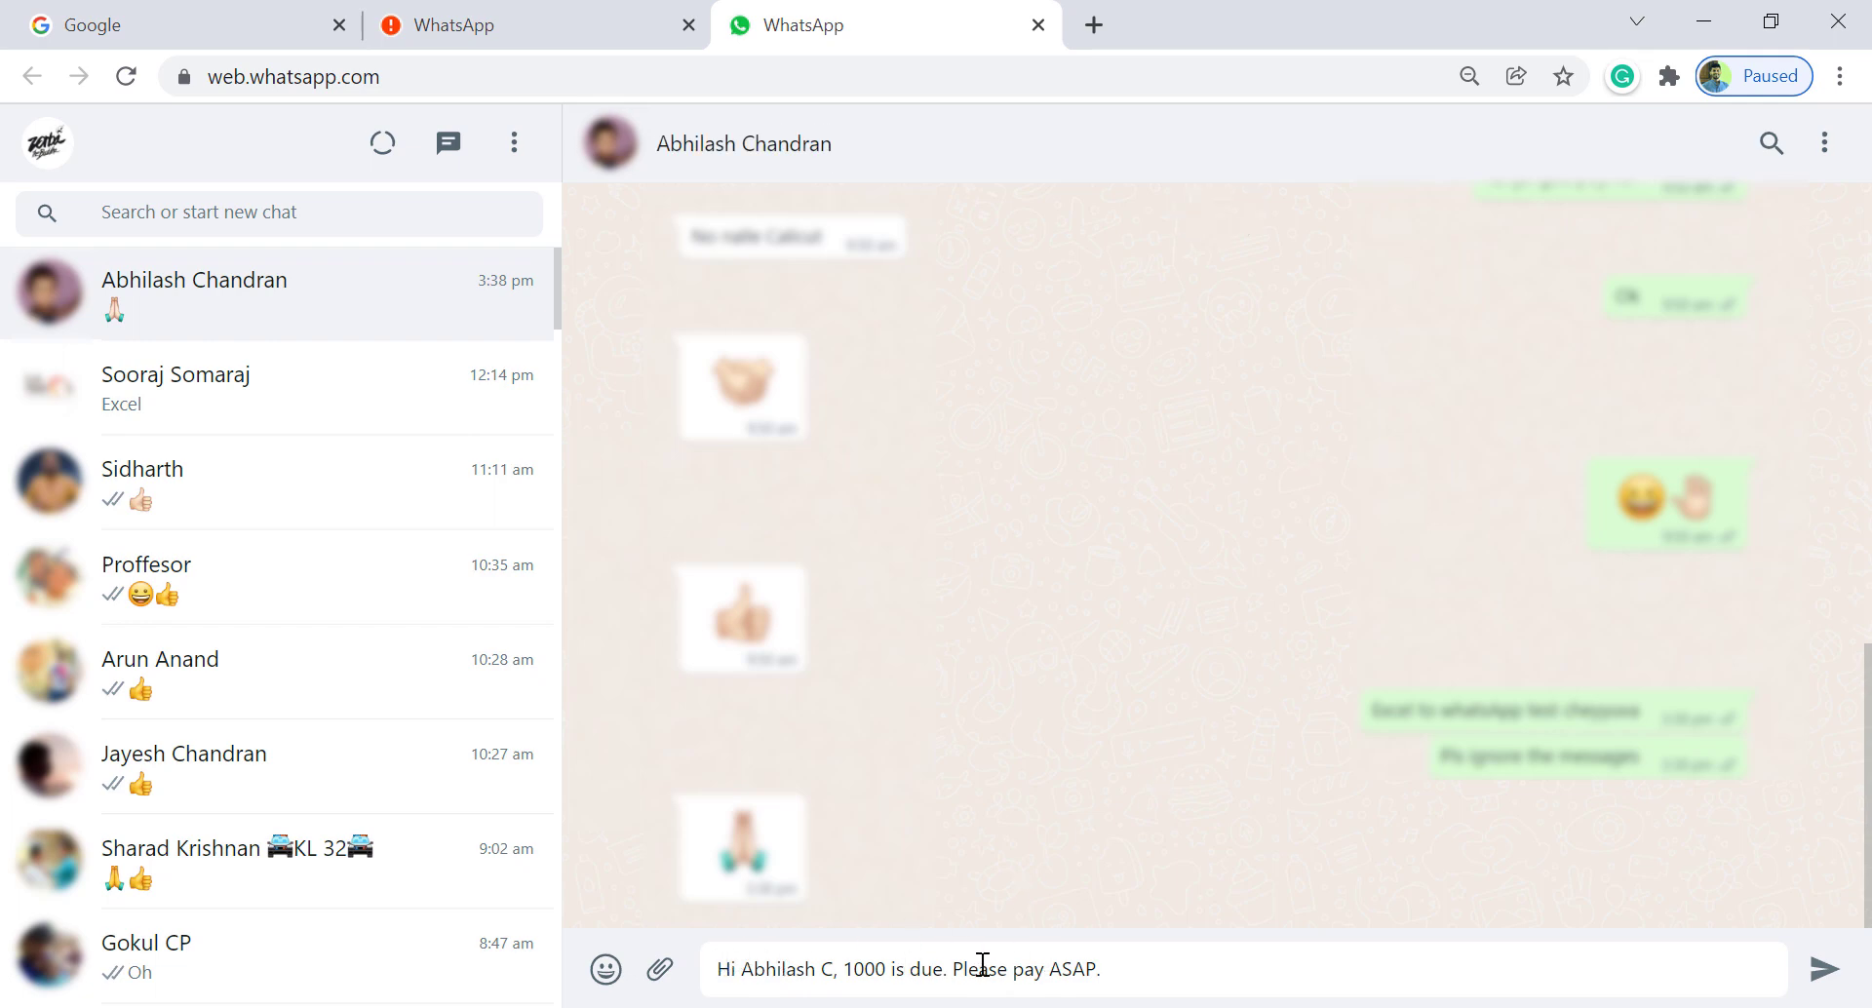
click(1819, 972)
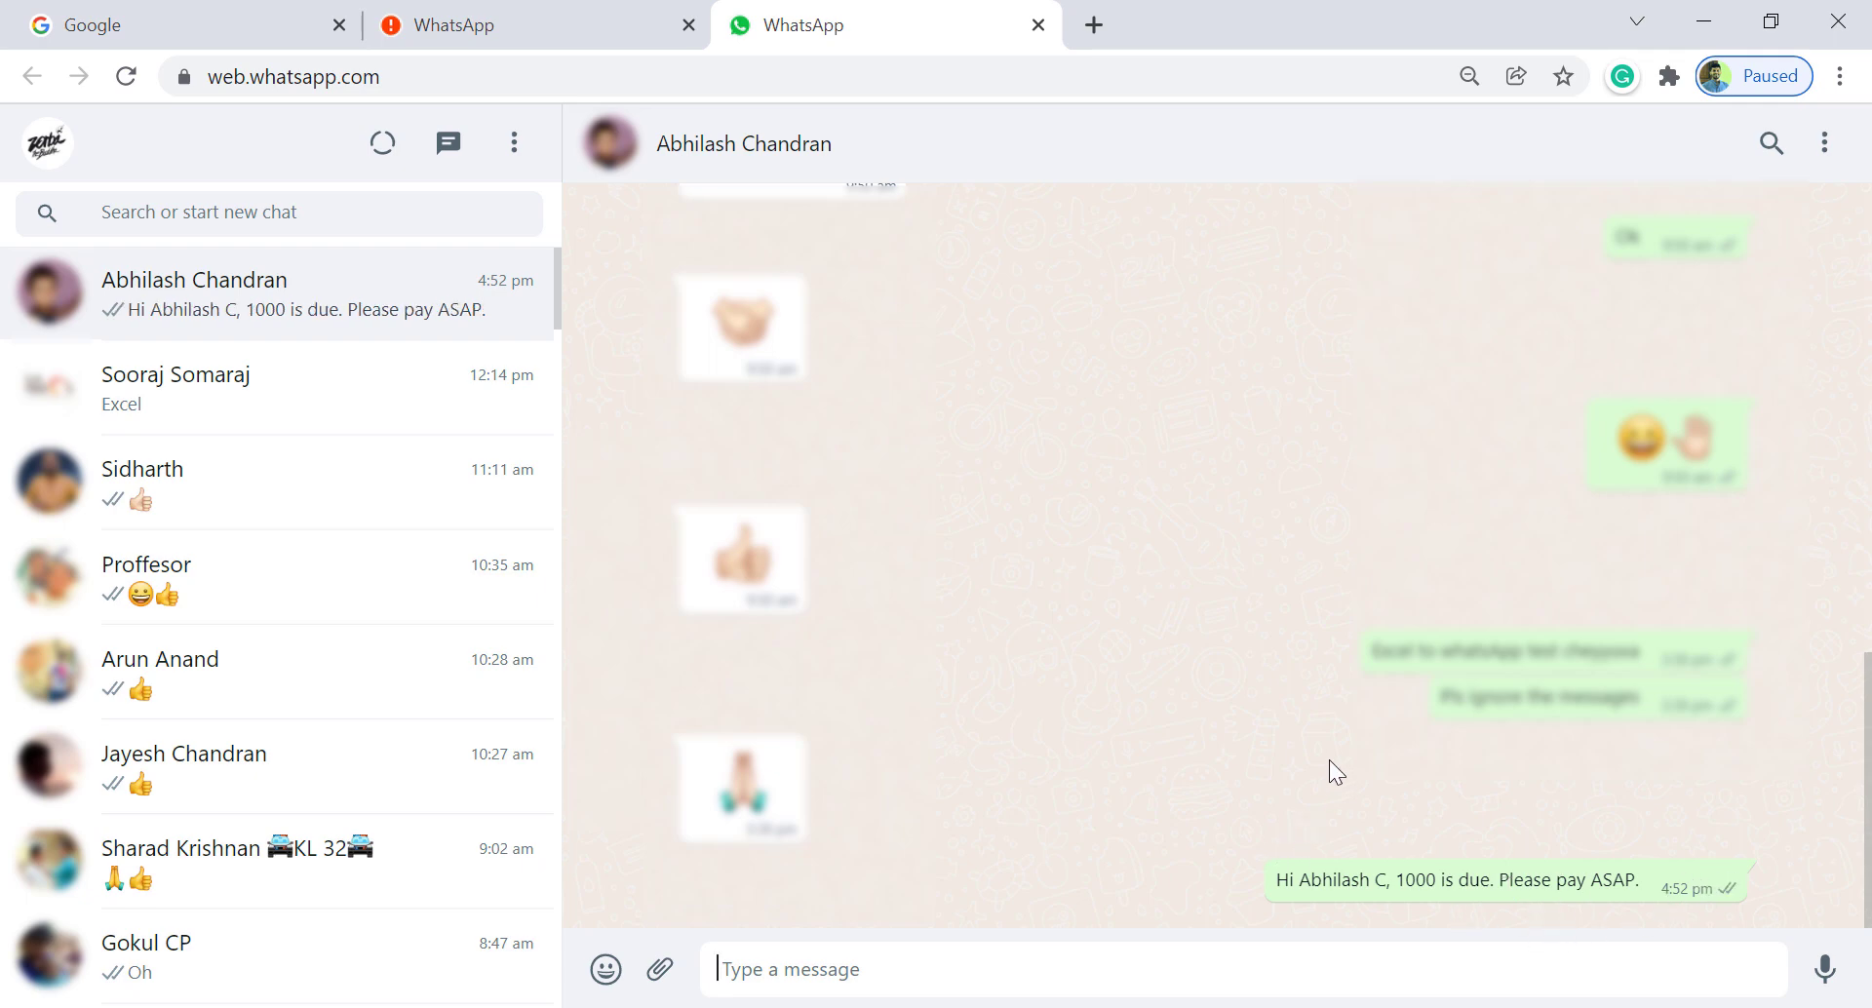
Switch back to Excel, open the Send Message link in F7 in WhatsApp Web and send the prefilled payment reminder.
click(506, 1007)
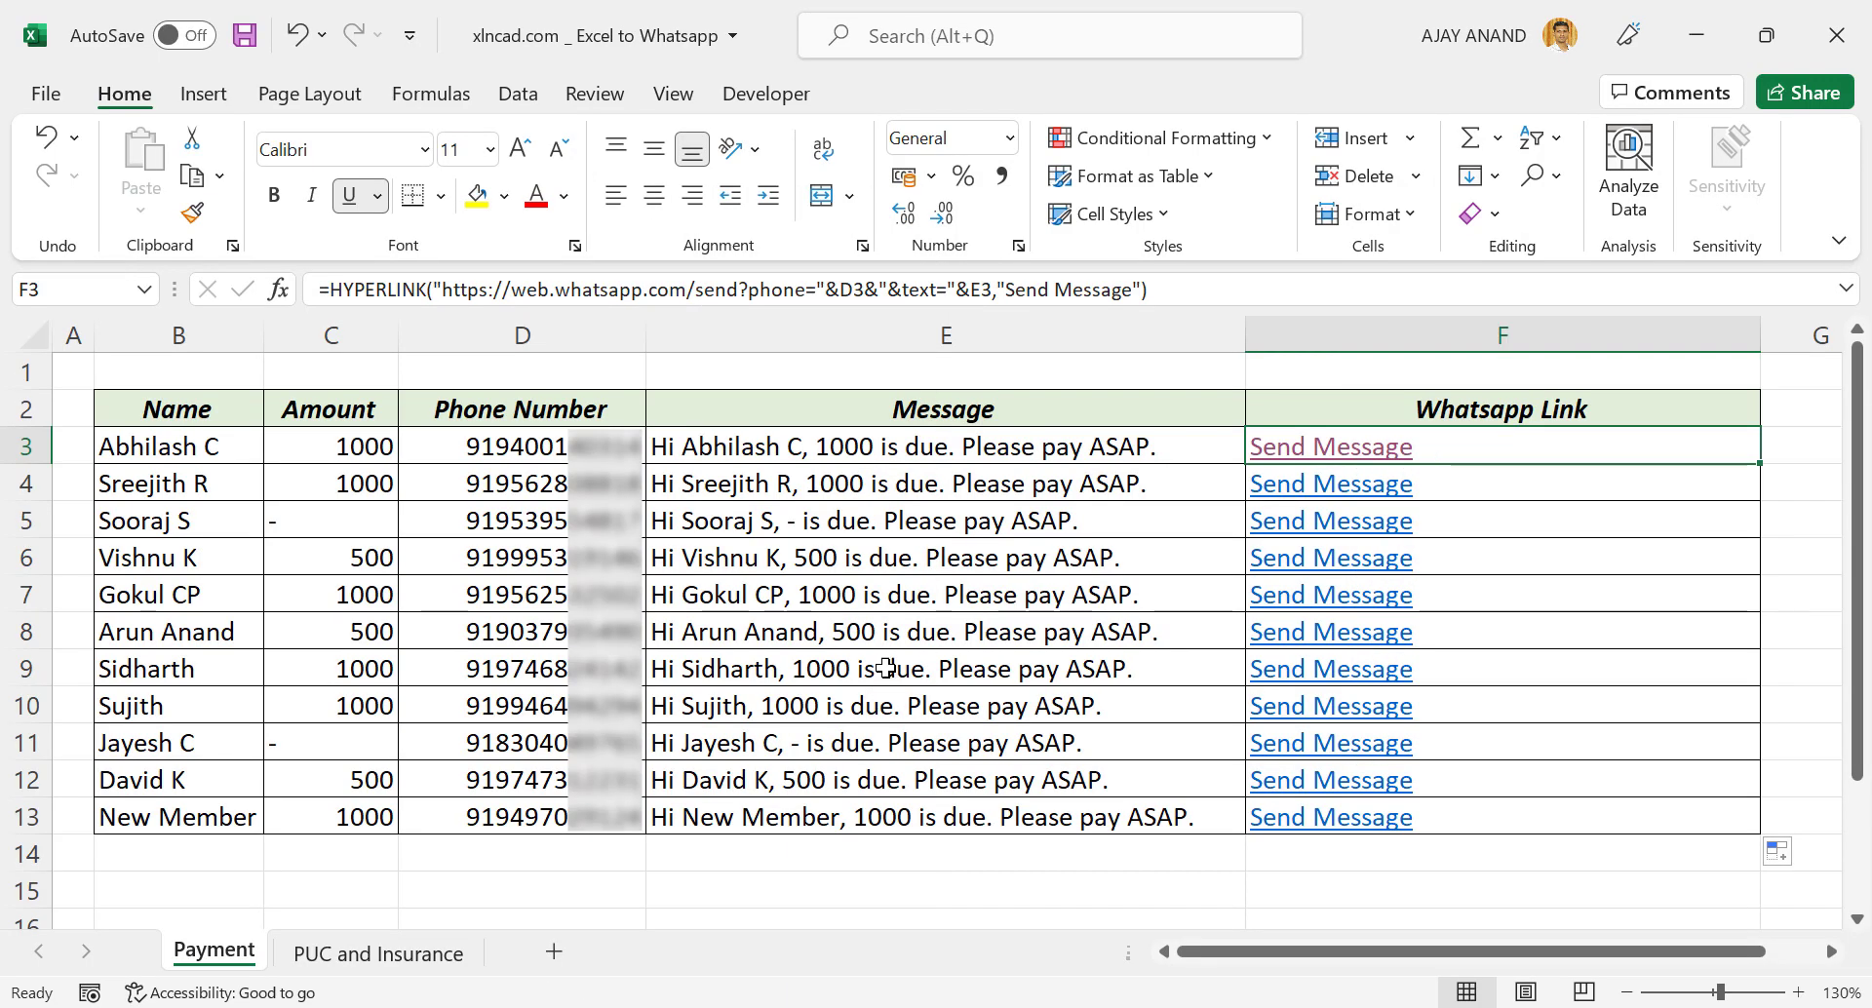
click(1323, 603)
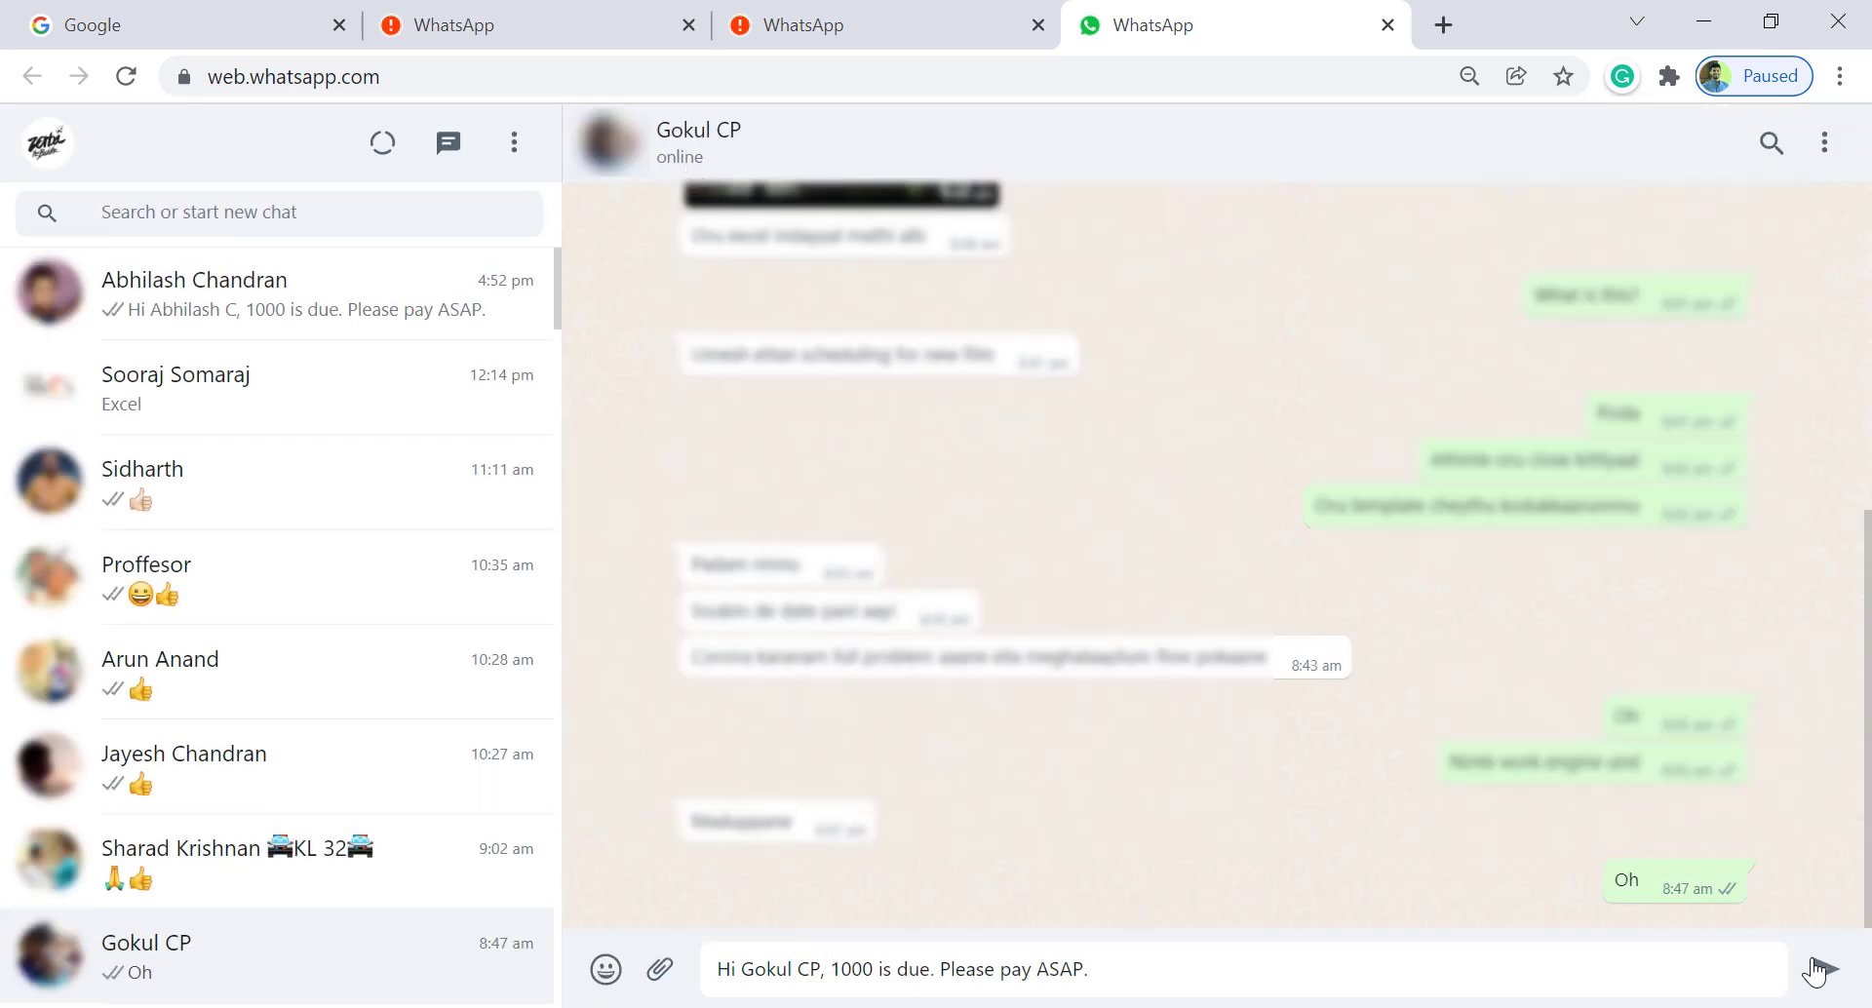
click(1819, 969)
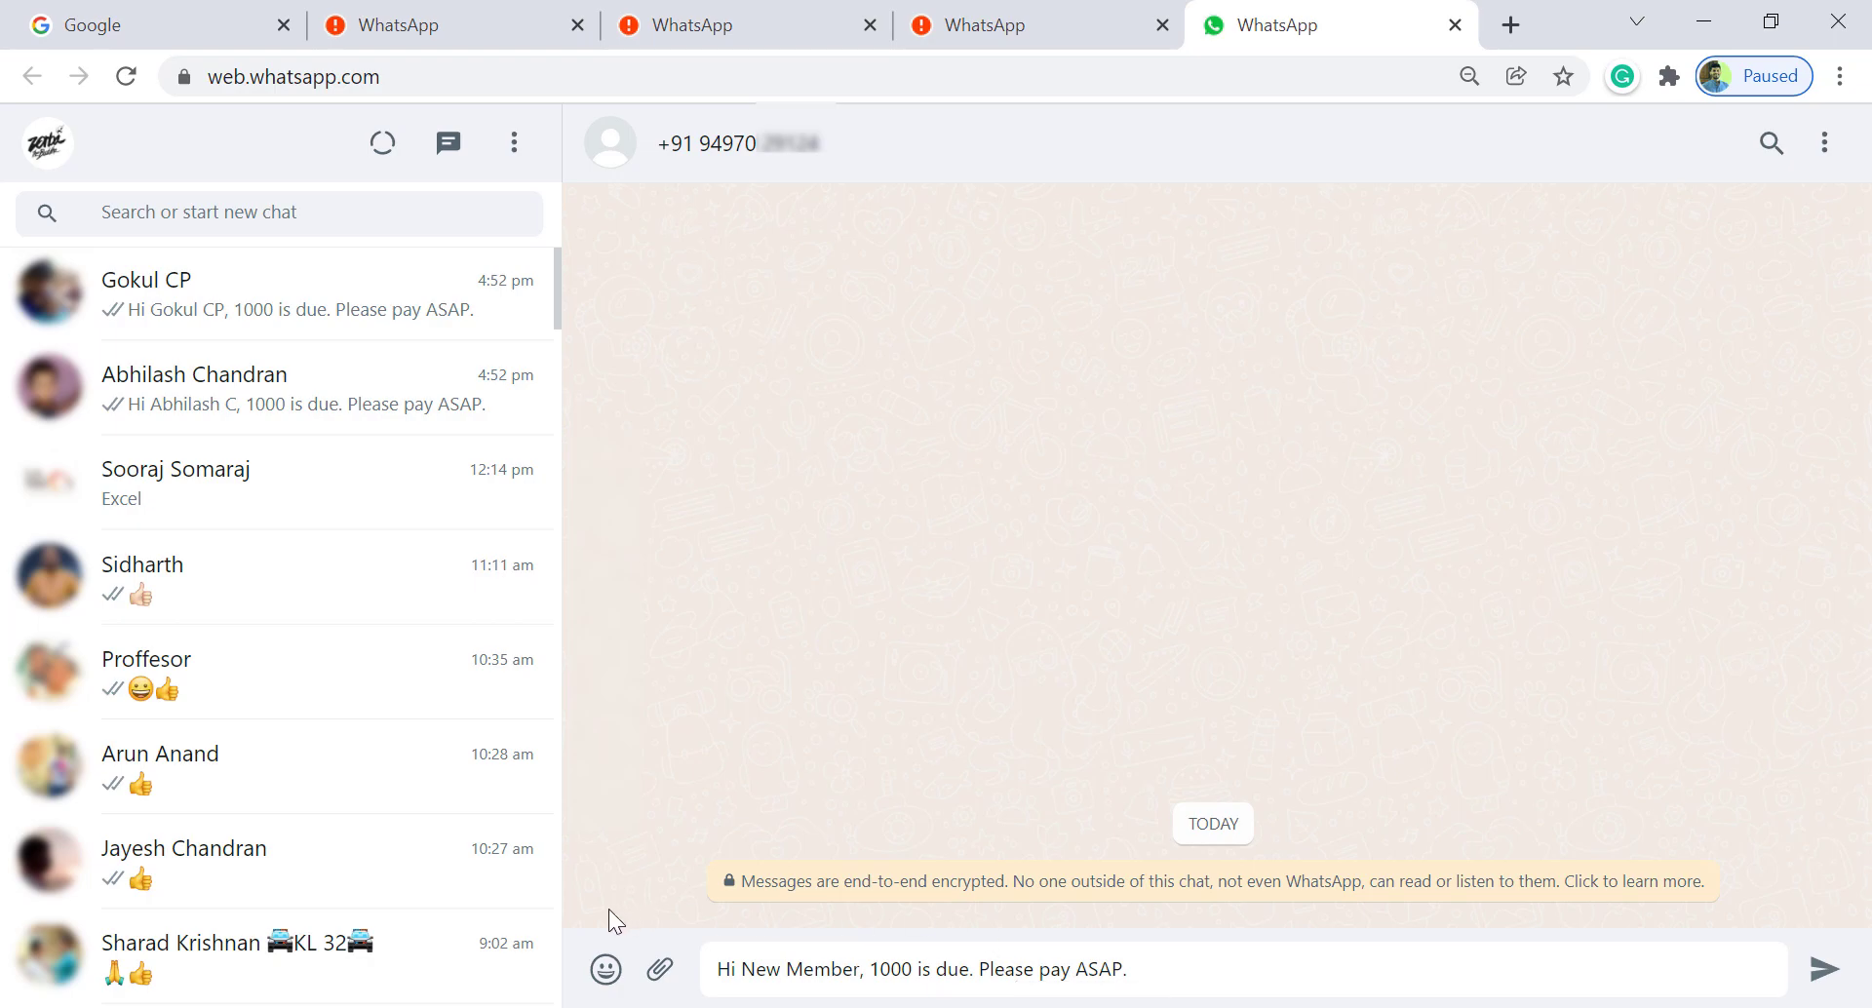
Return to Excel, open the J8 message link on the PUC and Insurance sheet, and send the prefilled bike insurance expiry reminder.
key(alt+Tab)
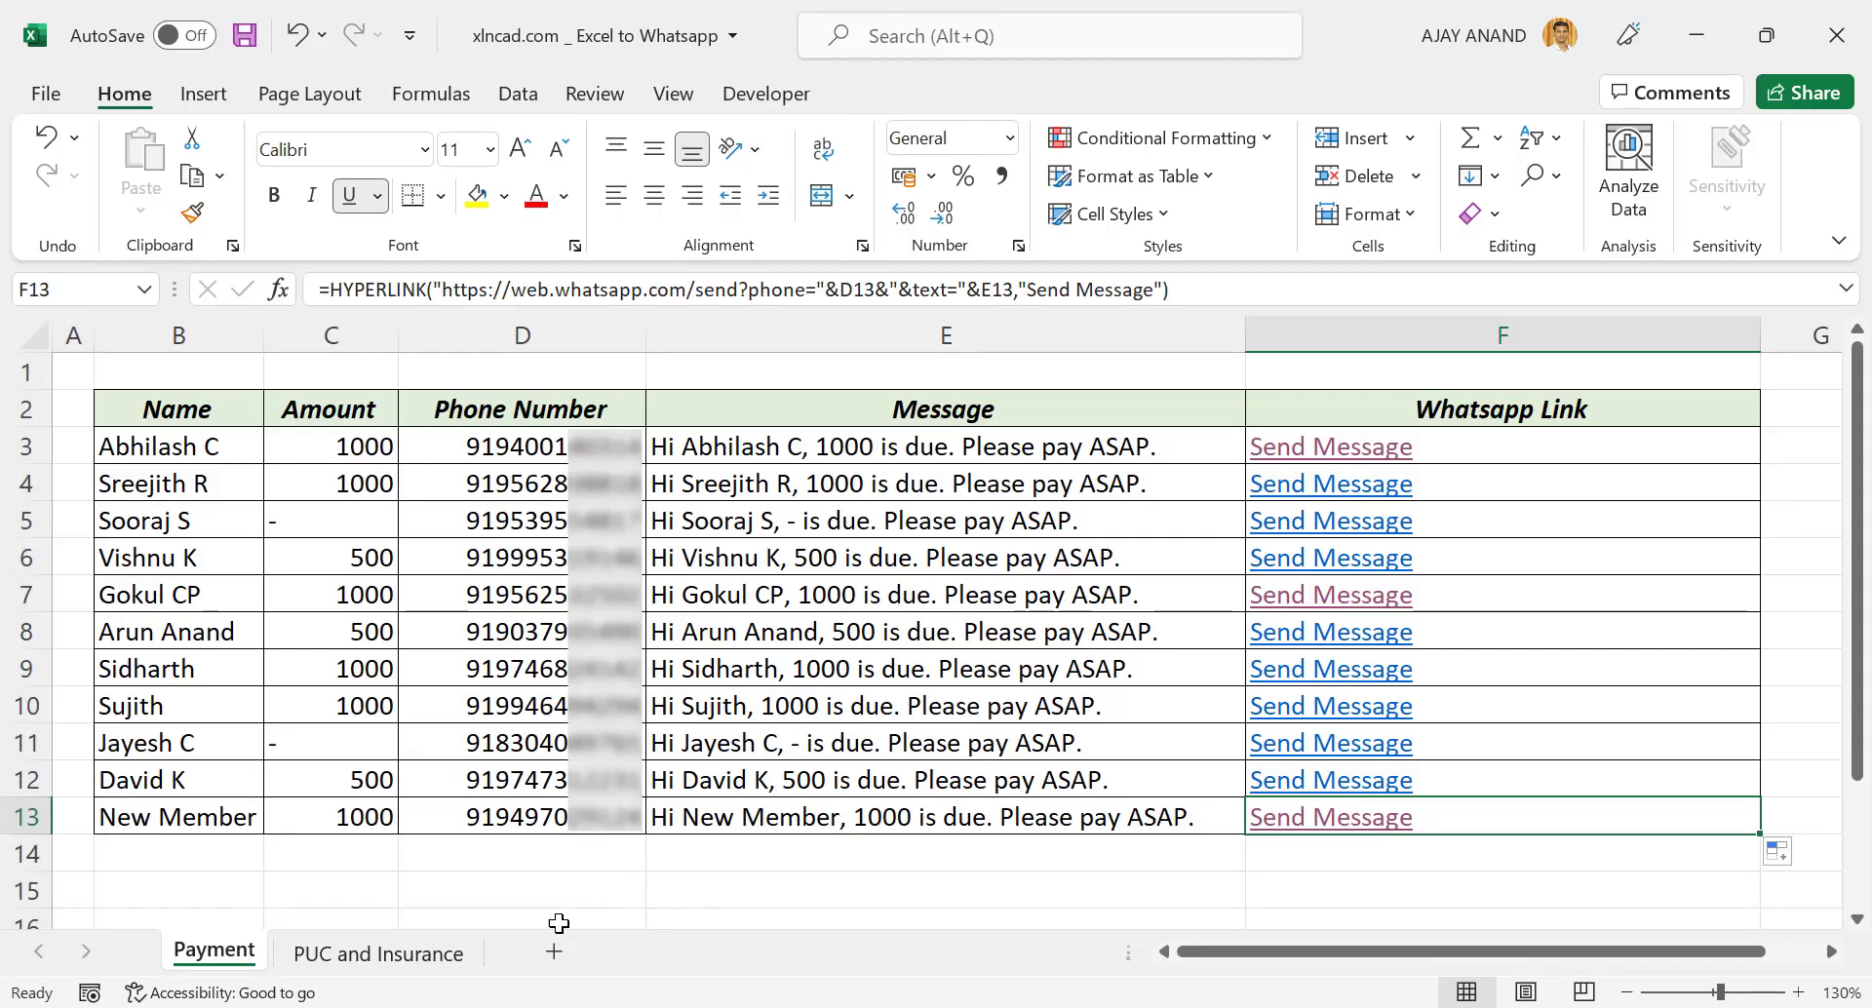
click(419, 955)
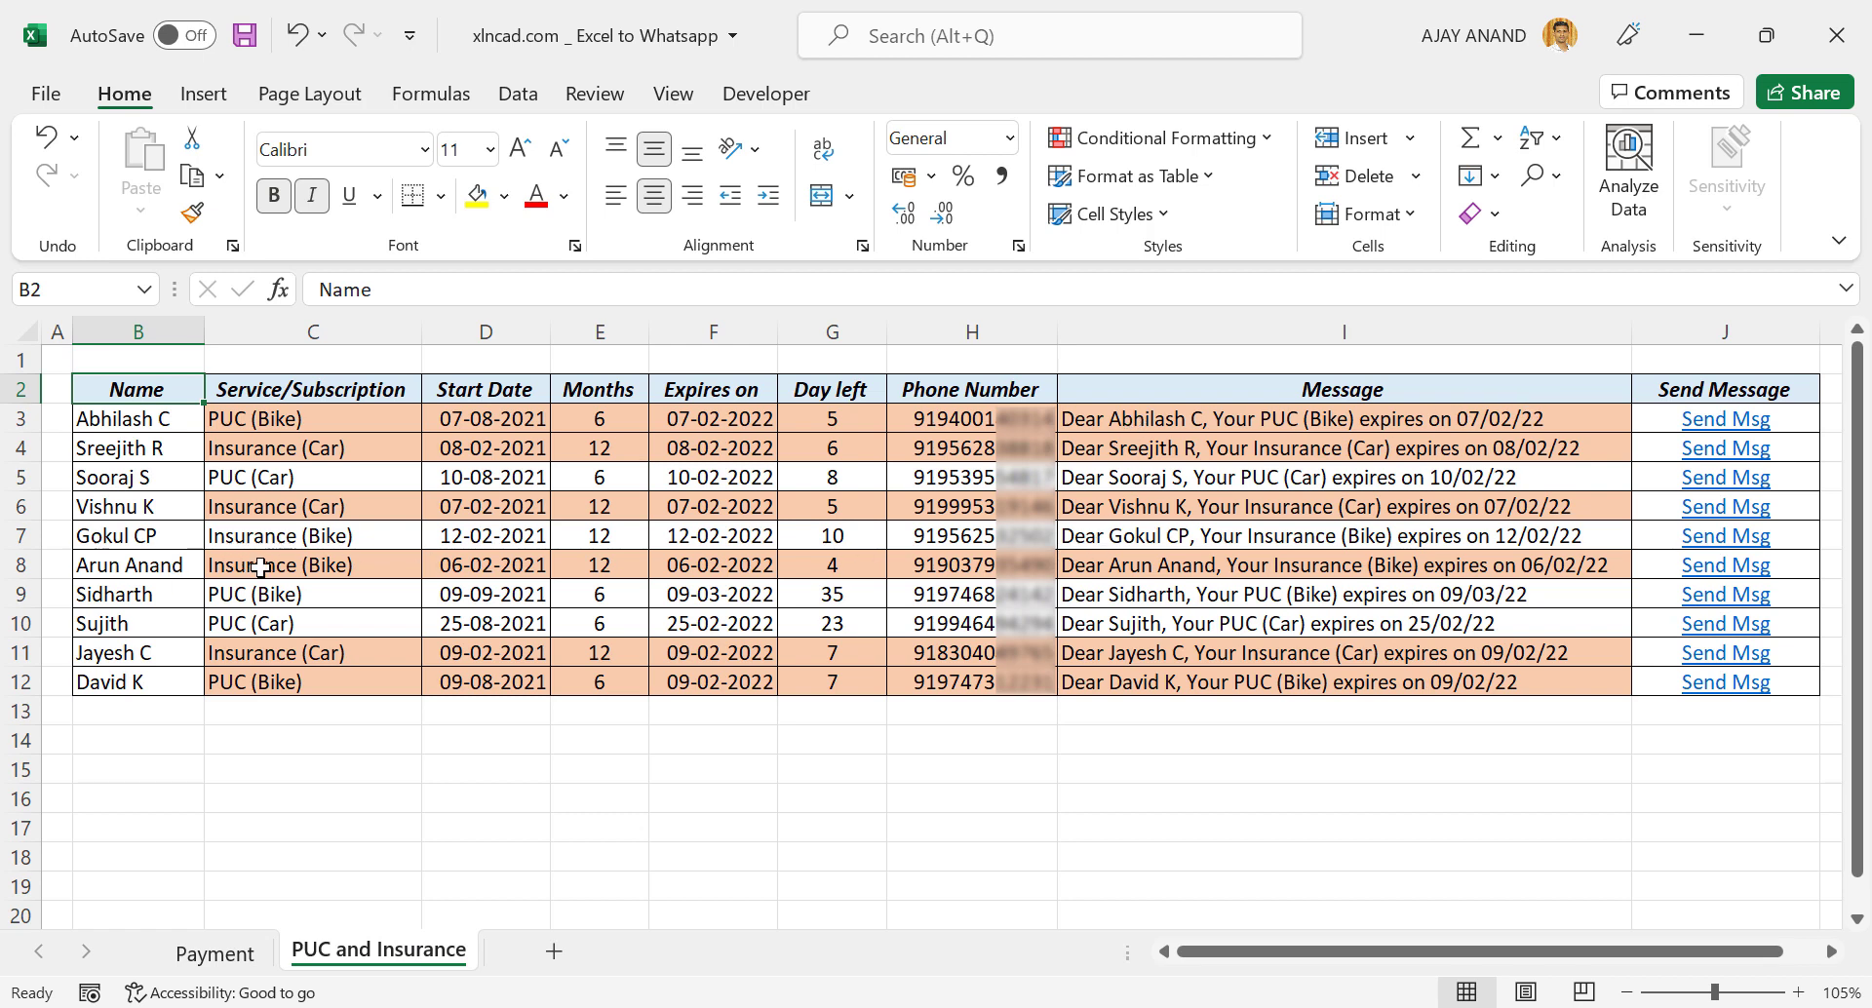
click(1726, 566)
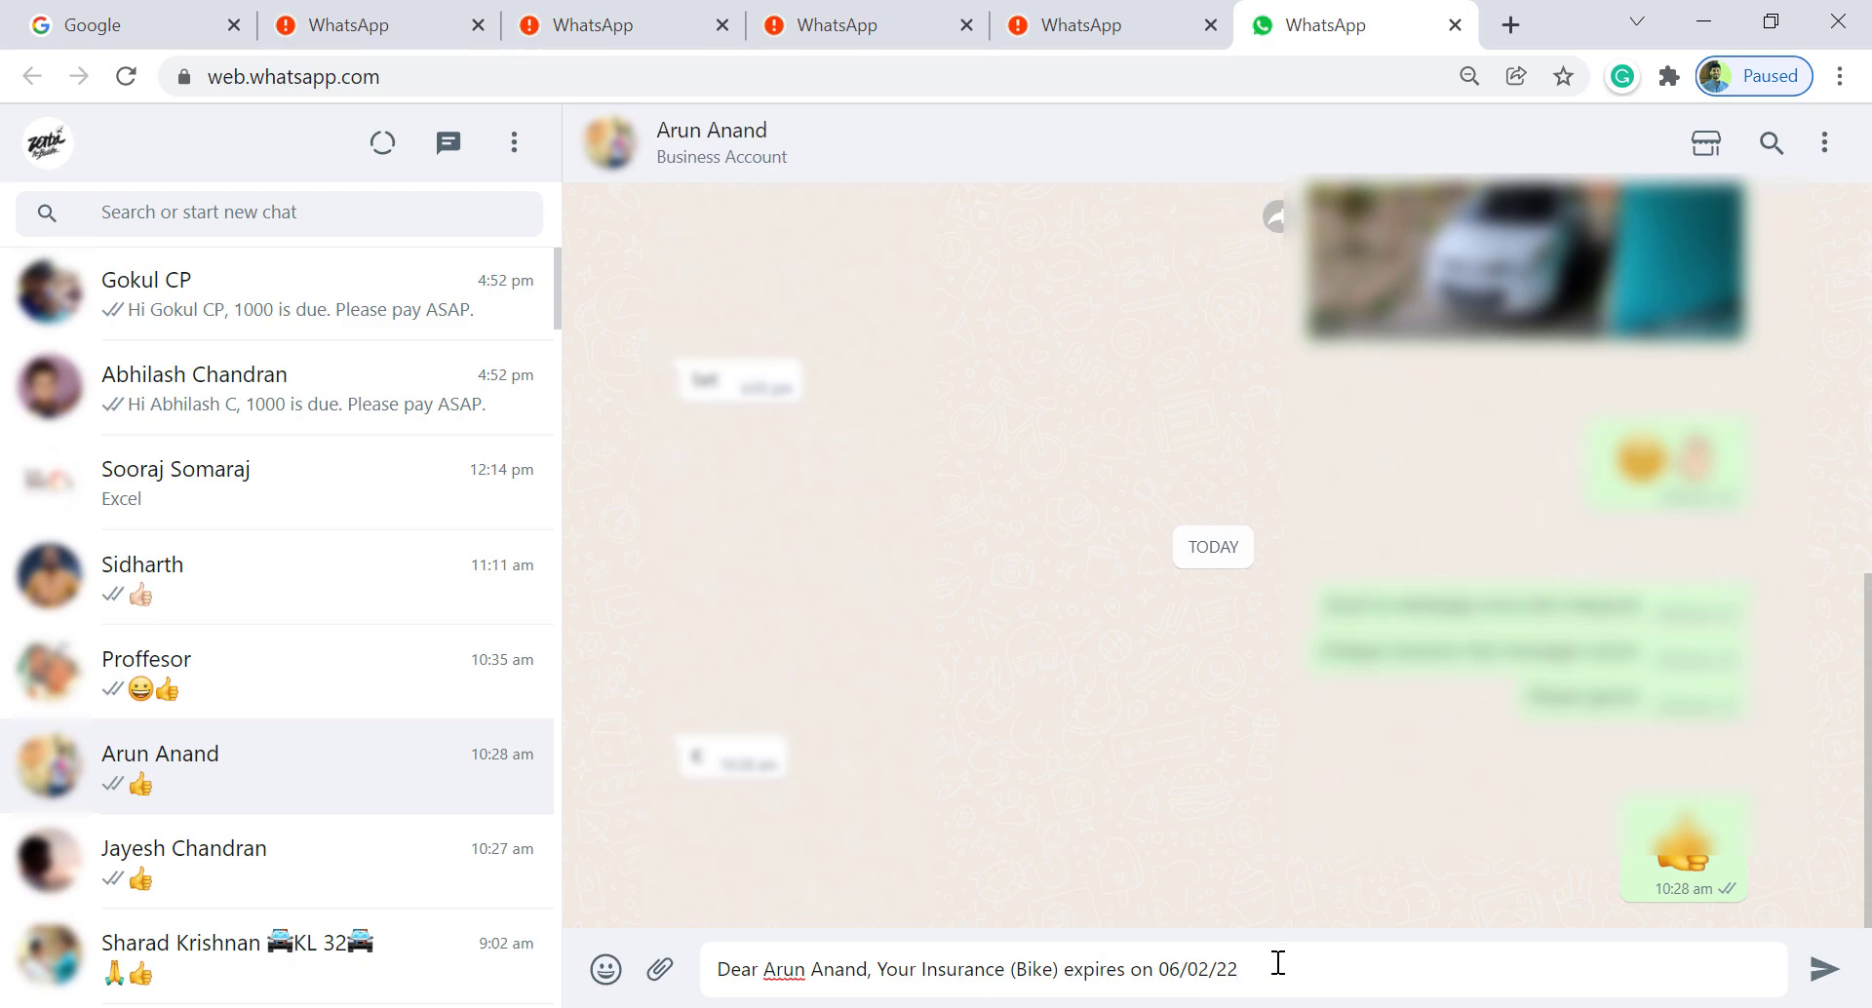
click(1819, 969)
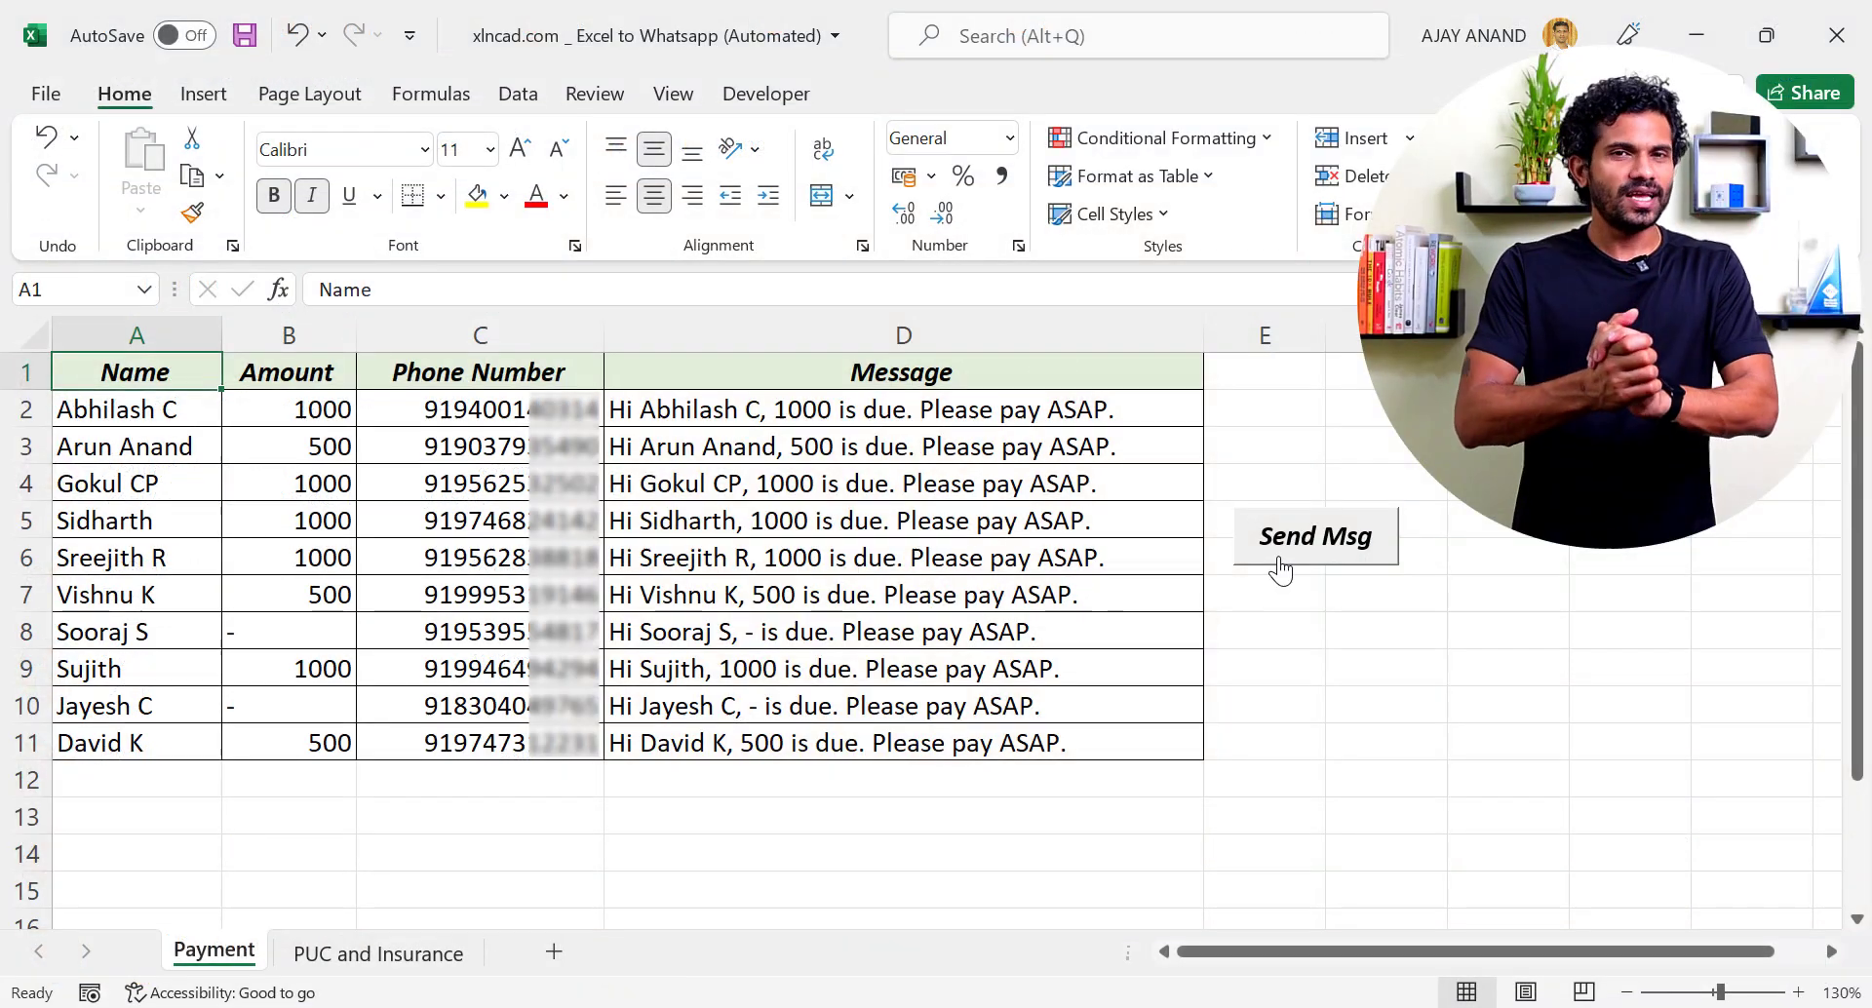
Run the automated Send Msg macro on the Payment sheet of the automated workbook to message the listed contacts through WhatsApp.
click(1278, 556)
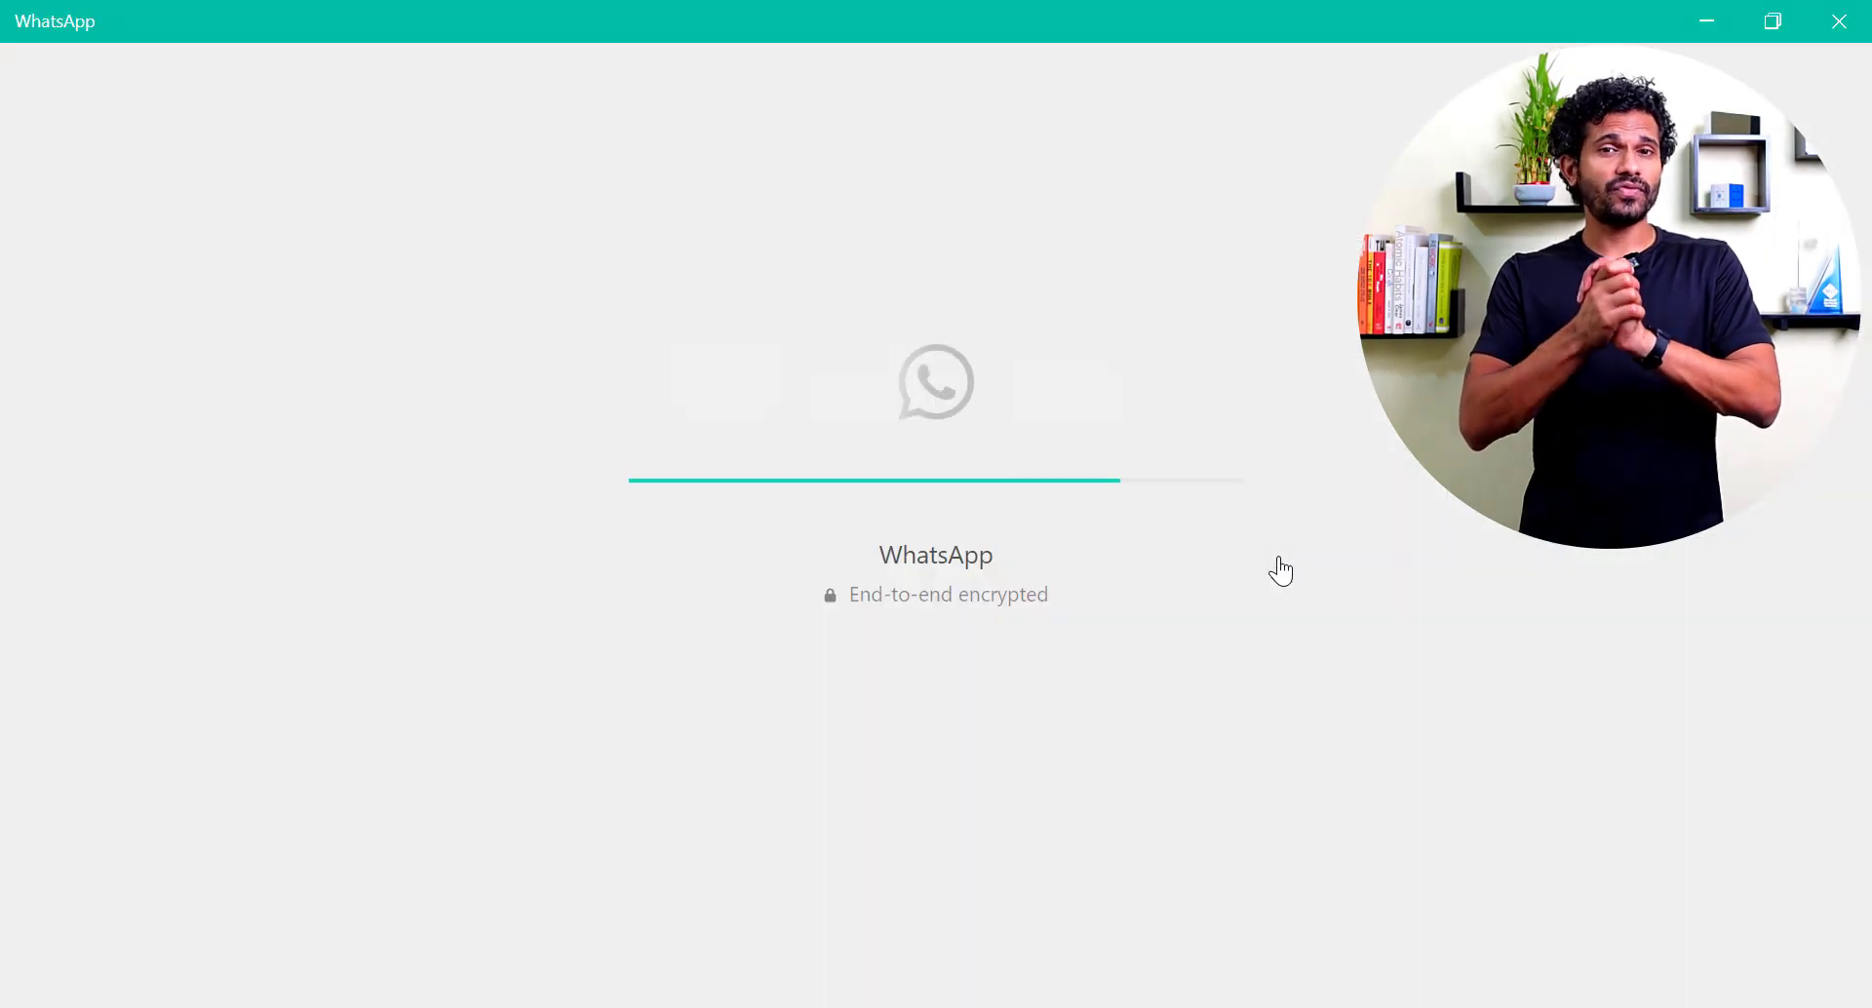